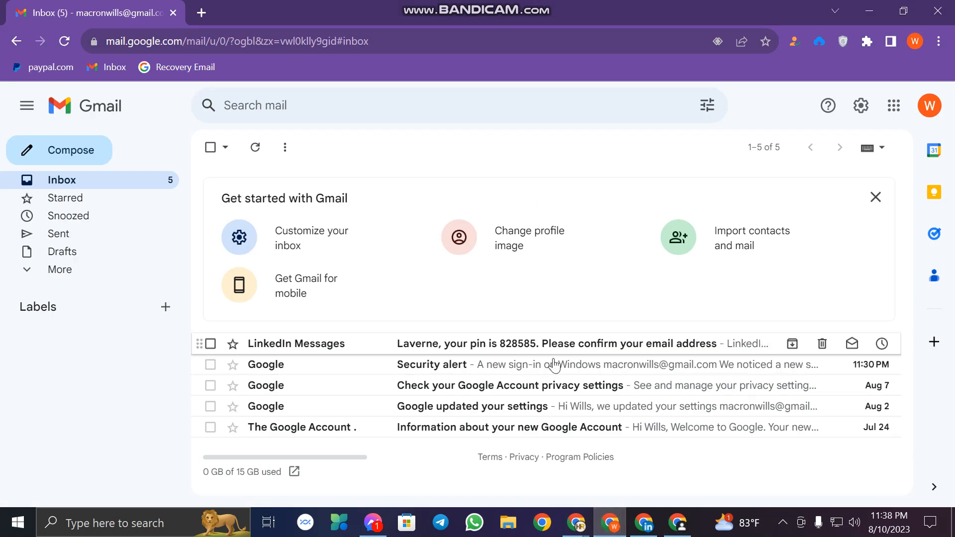
Step: Open the LinkedIn email asking to confirm the address and copy its verification code
{"action": "left_click", "coordinate": [540, 346]}
{"action": "double_click", "coordinate": [485, 434]}
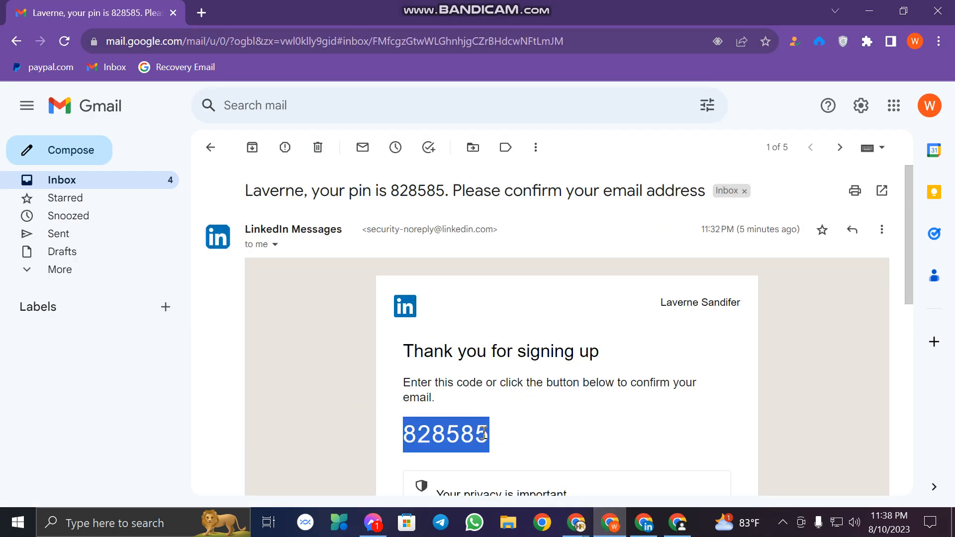
{"action": "right_click", "coordinate": [482, 448]}
{"action": "left_click", "coordinate": [529, 302]}
Step: Switch to the LinkedIn sign-up window, enter the emailed verification code, then agree and confirm
{"action": "left_click", "coordinate": [652, 529]}
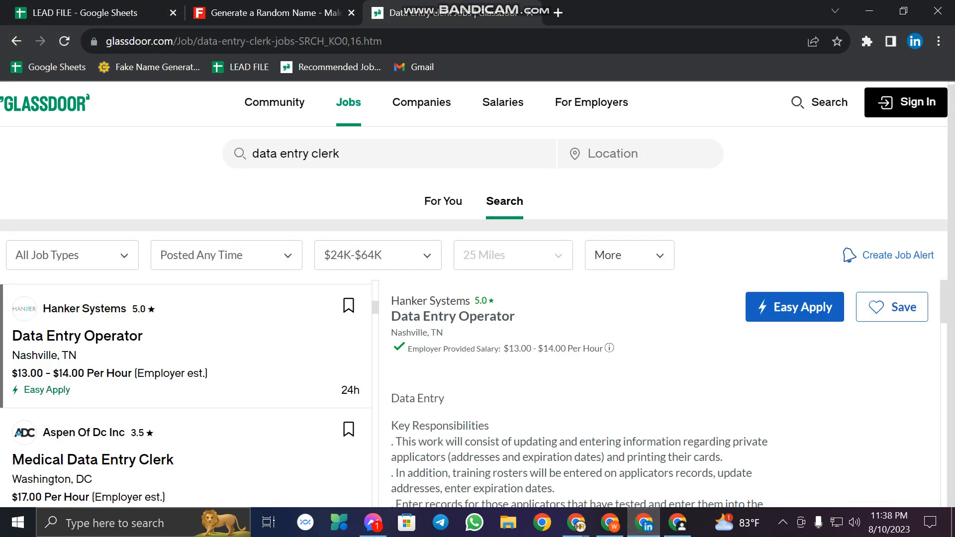
{"action": "left_click", "coordinate": [673, 526]}
{"action": "left_click", "coordinate": [473, 261]}
{"action": "key", "text": "ctrl+v"}
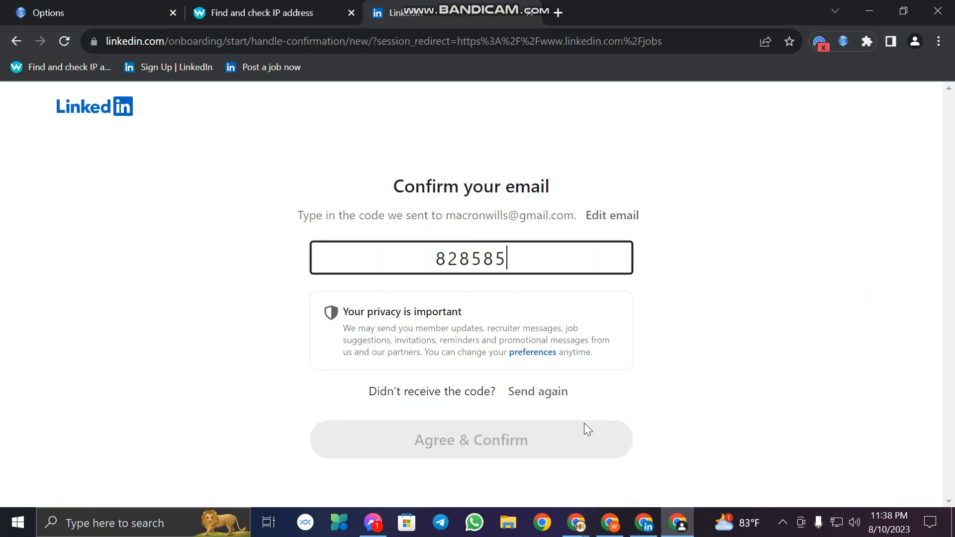
{"action": "left_click", "coordinate": [472, 442]}
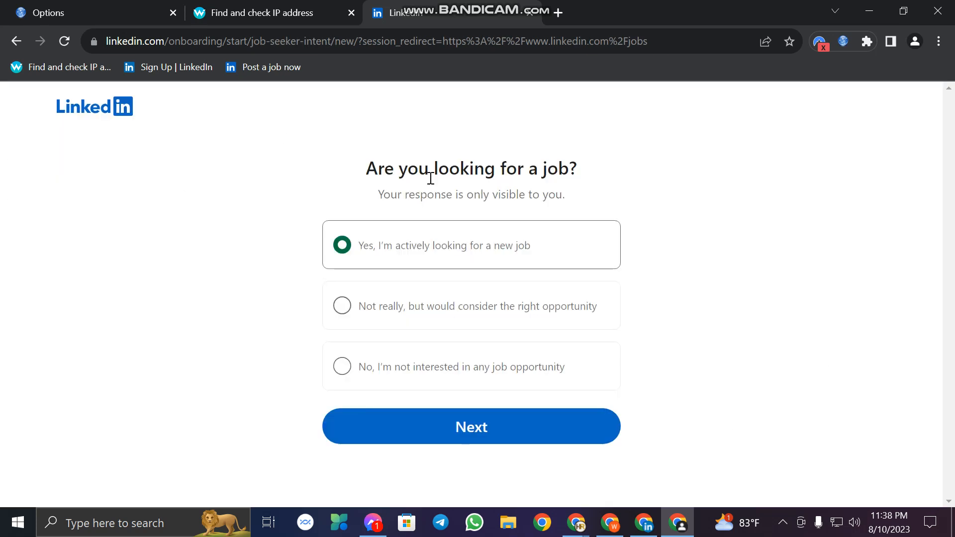
Step: Answer the job-seeking question with "No, I'm not interested in any job opportunity" and continue
{"action": "left_click_drag", "start_coordinate": [344, 167], "coordinate": [631, 184]}
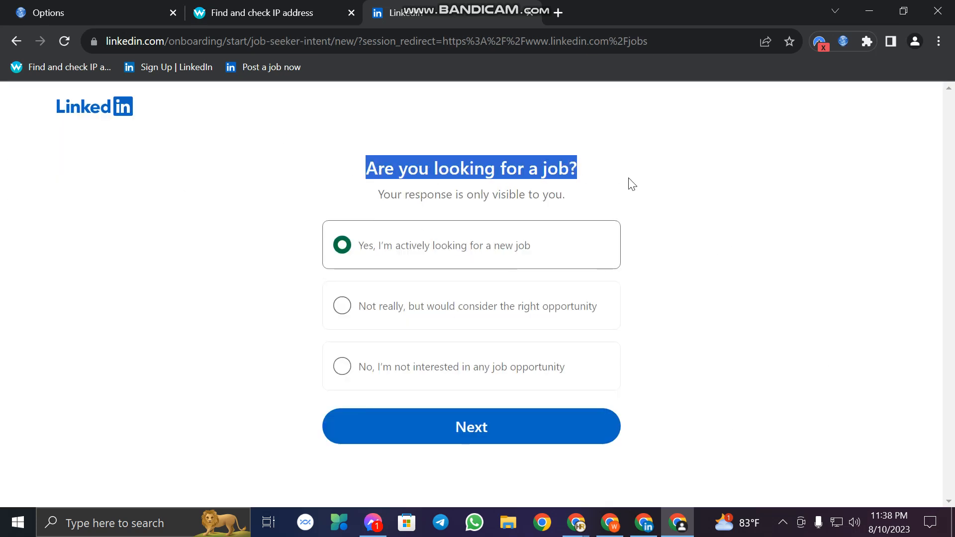
{"action": "left_click", "coordinate": [647, 141]}
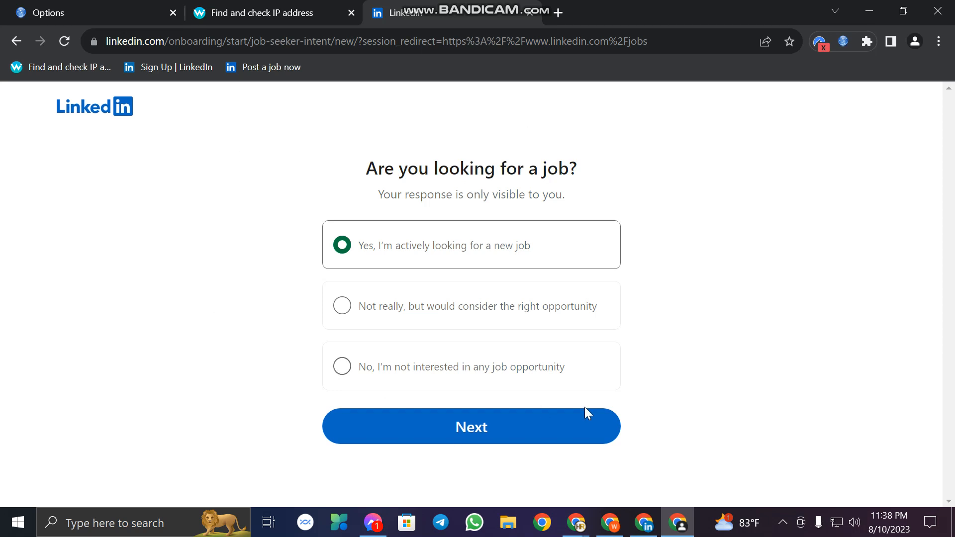
{"action": "left_click", "coordinate": [342, 376]}
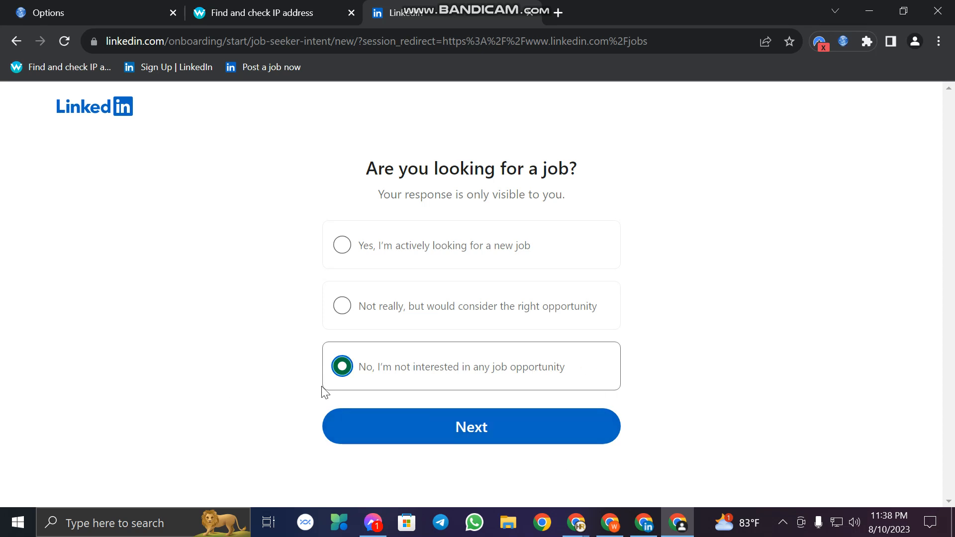
{"action": "left_click", "coordinate": [493, 431]}
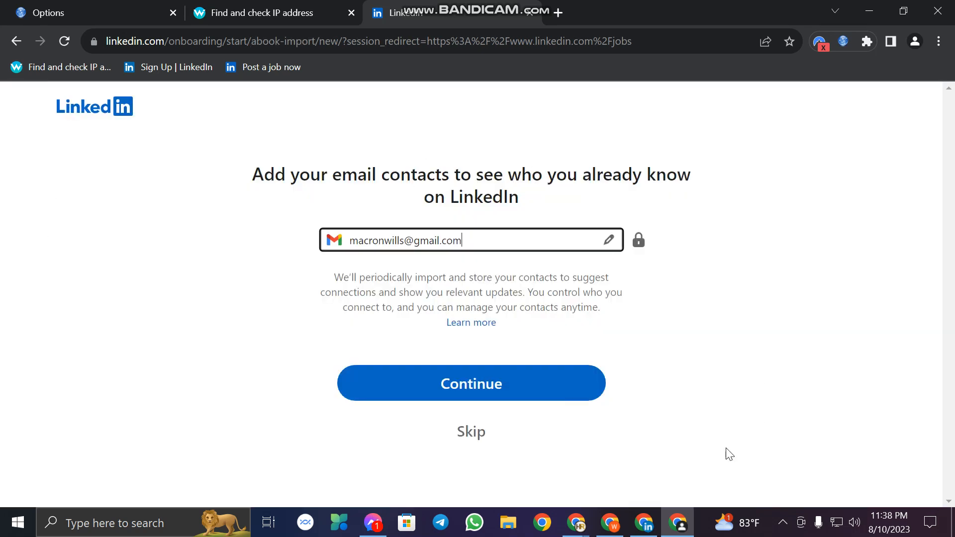
Step: Pass through the email contacts, profile photo and app download onboarding pages without adding contacts or a photo
{"action": "left_click", "coordinate": [477, 432]}
{"action": "left_click", "coordinate": [485, 389]}
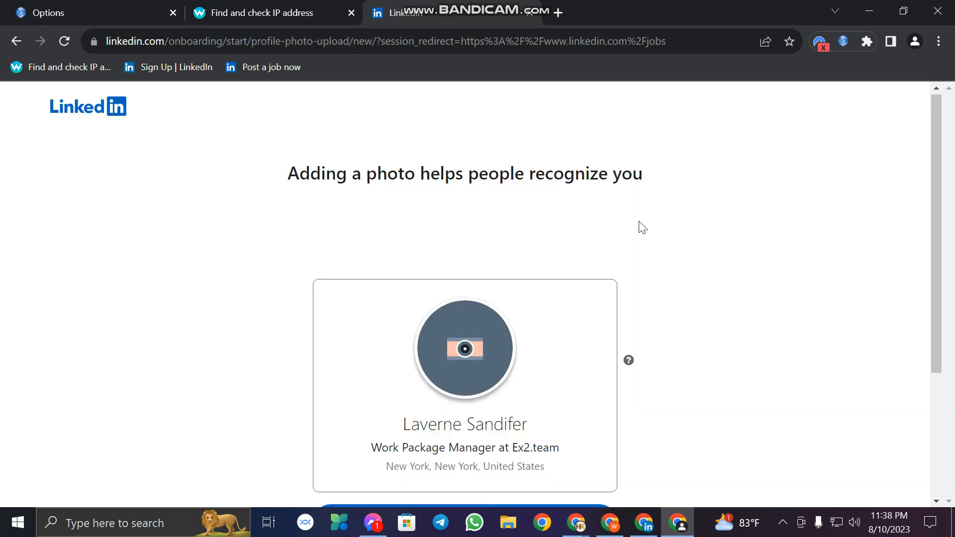
{"action": "scroll", "coordinate": [640, 238], "scroll_direction": "down", "scroll_amount": 4}
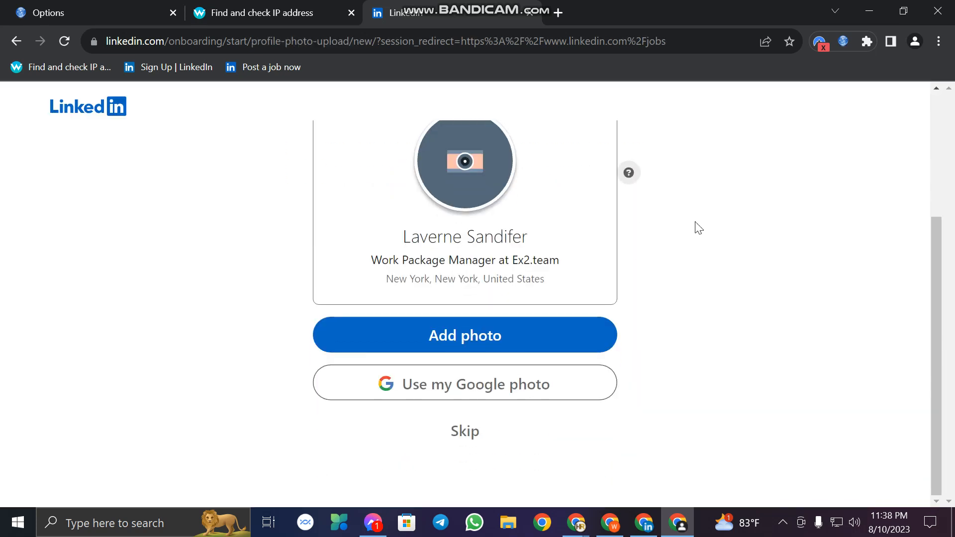
{"action": "left_click", "coordinate": [467, 433]}
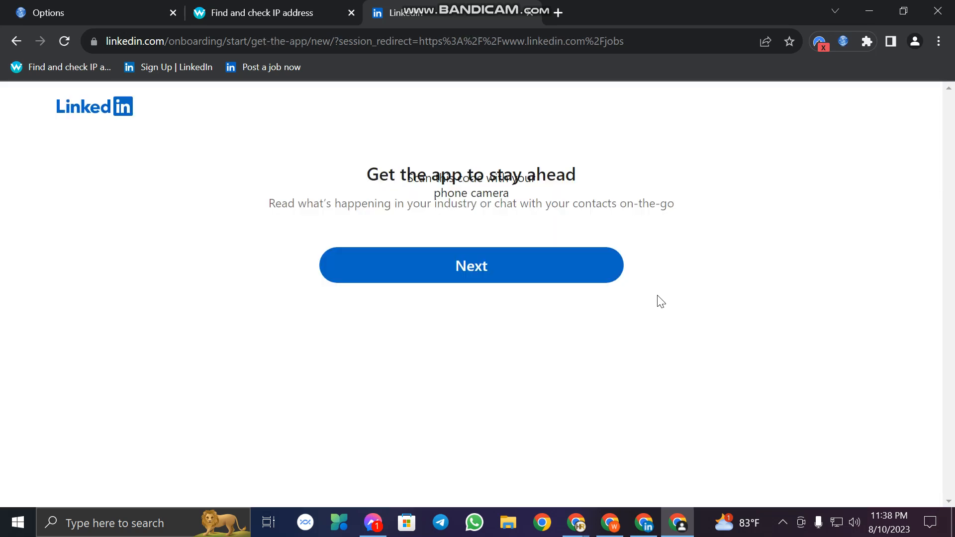
{"action": "scroll", "coordinate": [667, 306], "scroll_direction": "down", "scroll_amount": 3}
{"action": "left_click", "coordinate": [478, 477]}
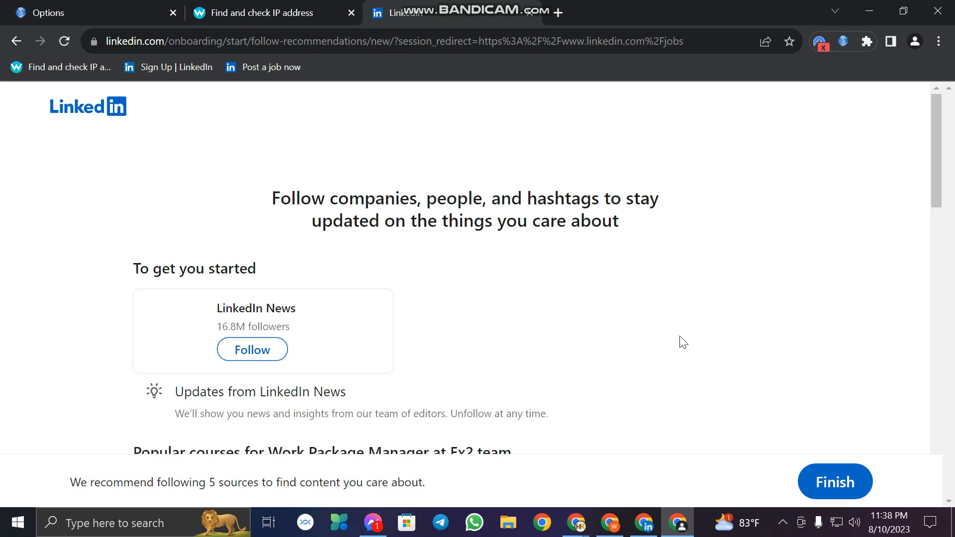
Step: Follow Google, LinkedIn and Microsoft among the recommended sources
{"action": "left_click_drag", "start_coordinate": [67, 482], "coordinate": [437, 495]}
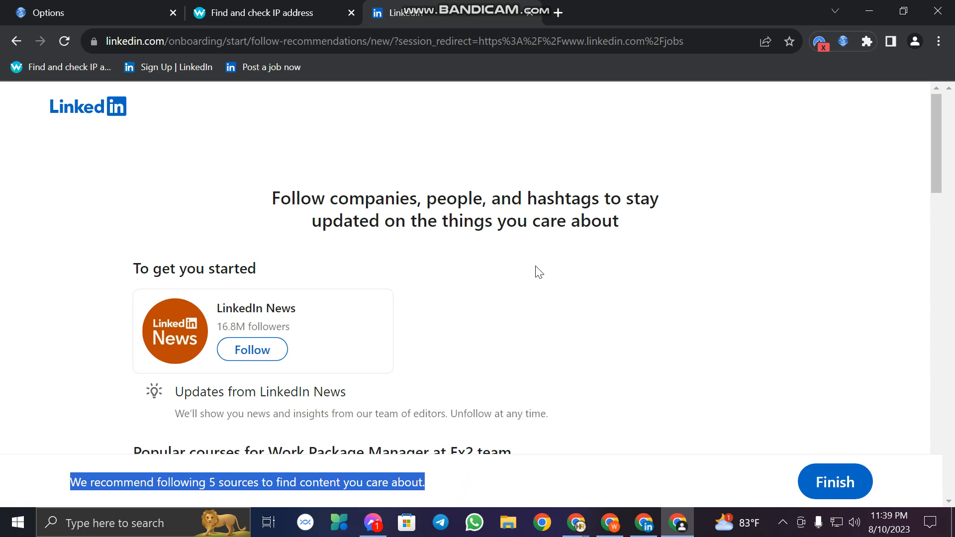
{"action": "left_click", "coordinate": [541, 307]}
{"action": "scroll", "coordinate": [543, 304], "scroll_direction": "down", "scroll_amount": 3}
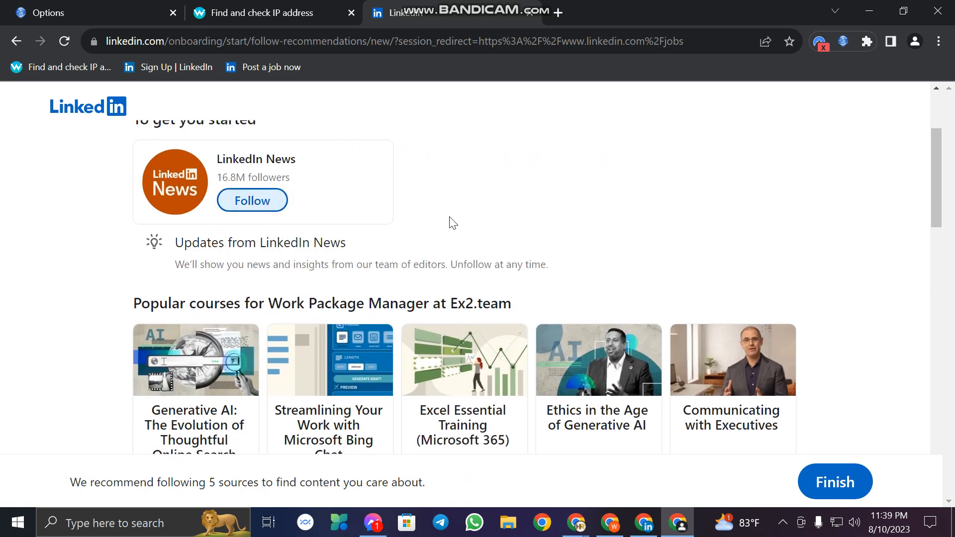
{"action": "scroll", "coordinate": [474, 236], "scroll_direction": "down", "scroll_amount": 9}
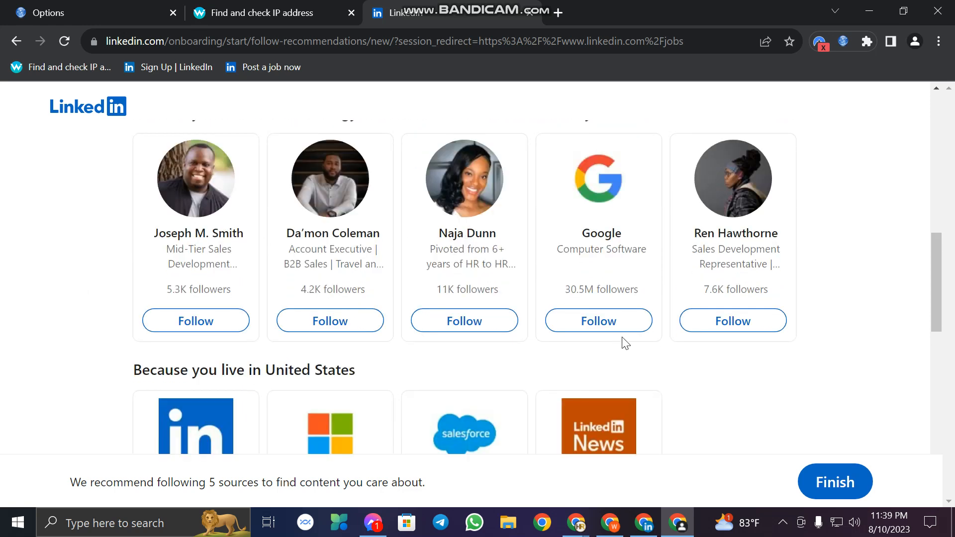
{"action": "left_click", "coordinate": [599, 322]}
{"action": "scroll", "coordinate": [527, 363], "scroll_direction": "down", "scroll_amount": 1}
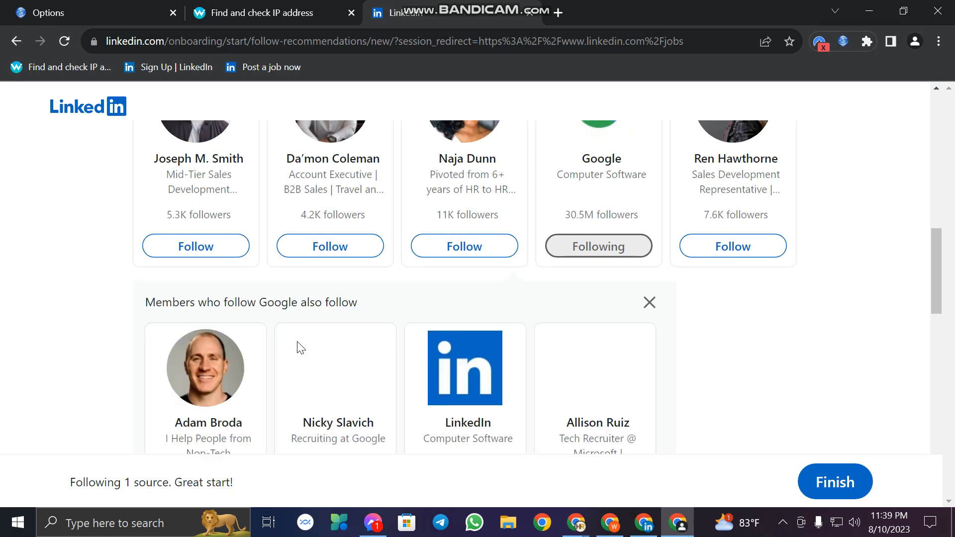
{"action": "scroll", "coordinate": [516, 332], "scroll_direction": "down", "scroll_amount": 3}
{"action": "left_click", "coordinate": [494, 367]}
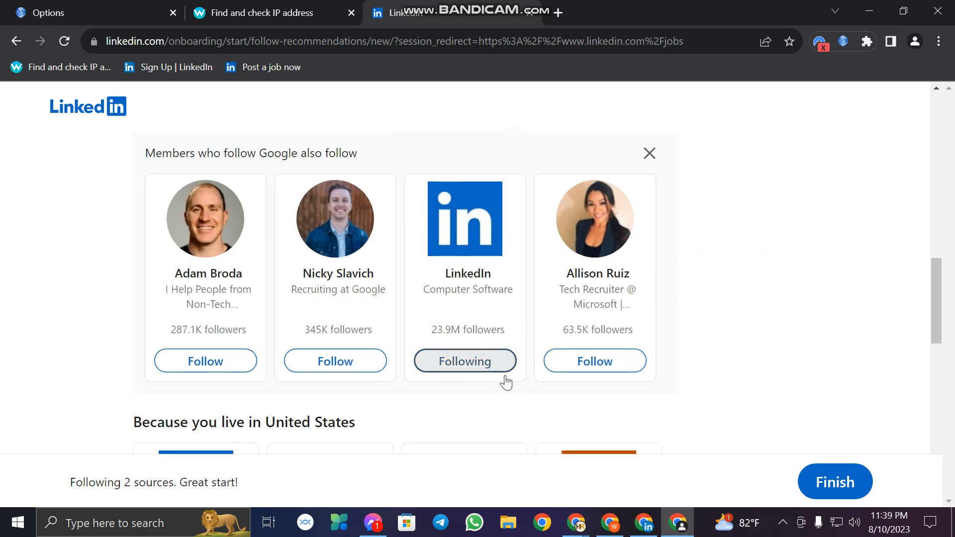
{"action": "scroll", "coordinate": [497, 361], "scroll_direction": "down", "scroll_amount": 6}
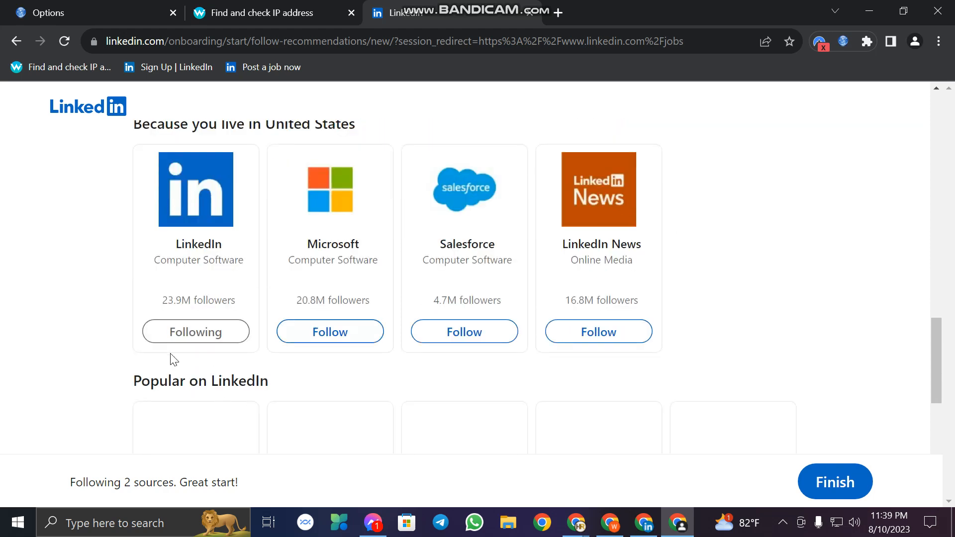
{"action": "left_click", "coordinate": [331, 331]}
{"action": "scroll", "coordinate": [465, 341], "scroll_direction": "down", "scroll_amount": 5}
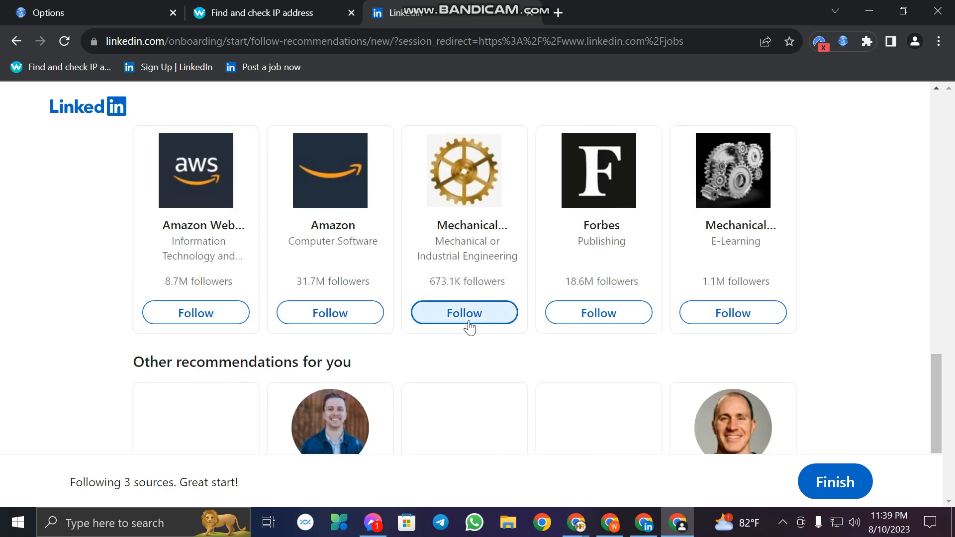
{"action": "scroll", "coordinate": [341, 323], "scroll_direction": "up", "scroll_amount": 5}
{"action": "left_click", "coordinate": [338, 321]}
{"action": "left_click", "coordinate": [338, 321]}
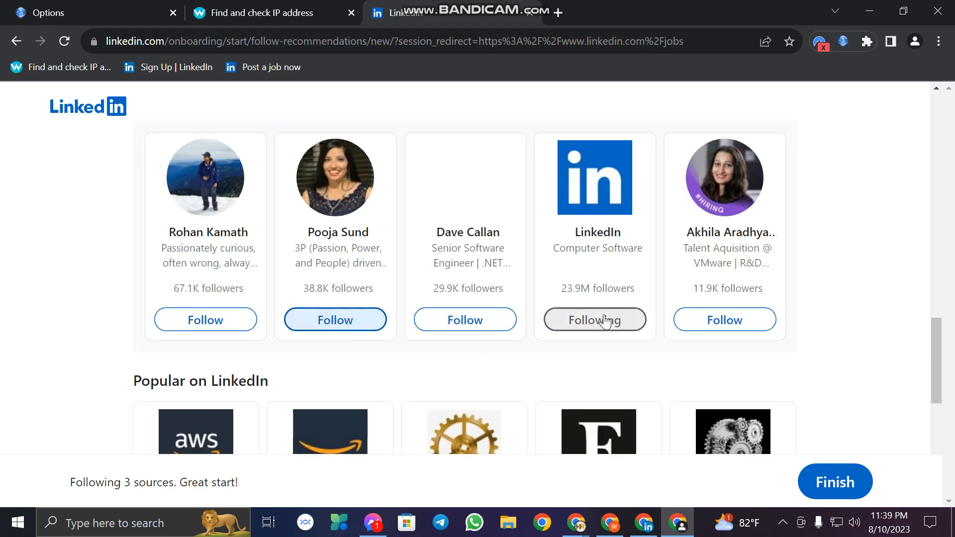
Step: Follow Amazon, Amazon Web Services, Forbes and Mechanical Engineering World under Popular on LinkedIn, and finish the onboarding
{"action": "scroll", "coordinate": [686, 335], "scroll_direction": "down", "scroll_amount": 5}
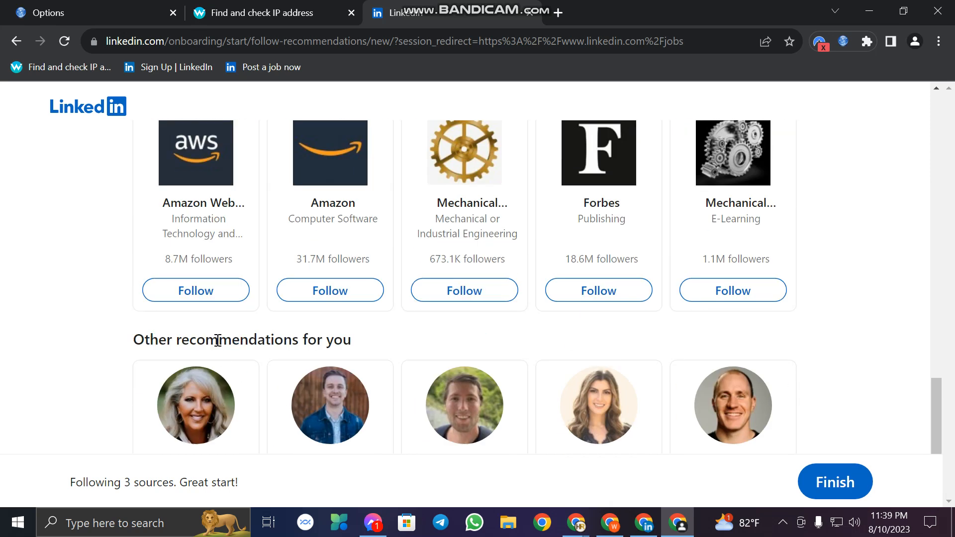
{"action": "left_click", "coordinate": [338, 298]}
{"action": "left_click", "coordinate": [209, 294]}
{"action": "left_click", "coordinate": [582, 296]}
{"action": "left_click", "coordinate": [689, 297]}
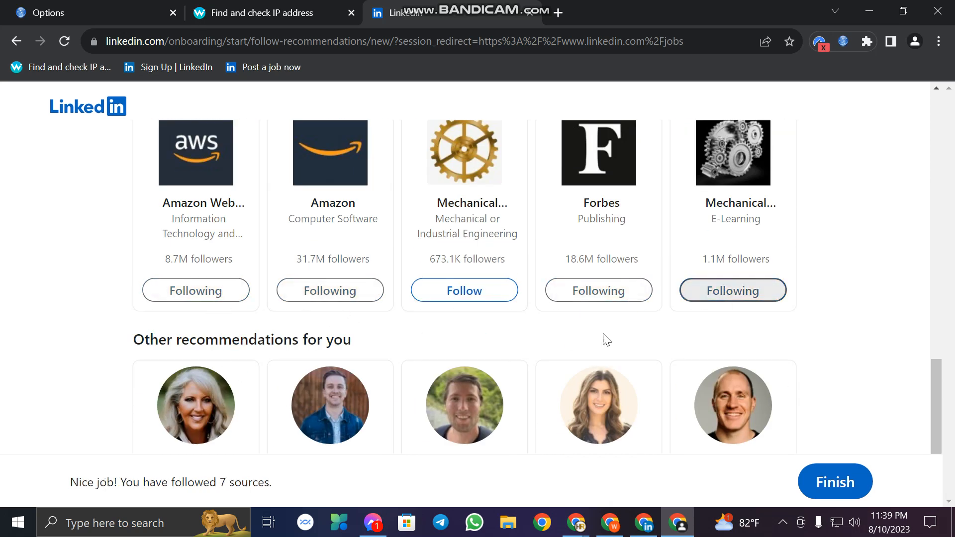
{"action": "scroll", "coordinate": [603, 337], "scroll_direction": "down", "scroll_amount": 3}
{"action": "left_click_drag", "start_coordinate": [65, 476], "coordinate": [316, 490]}
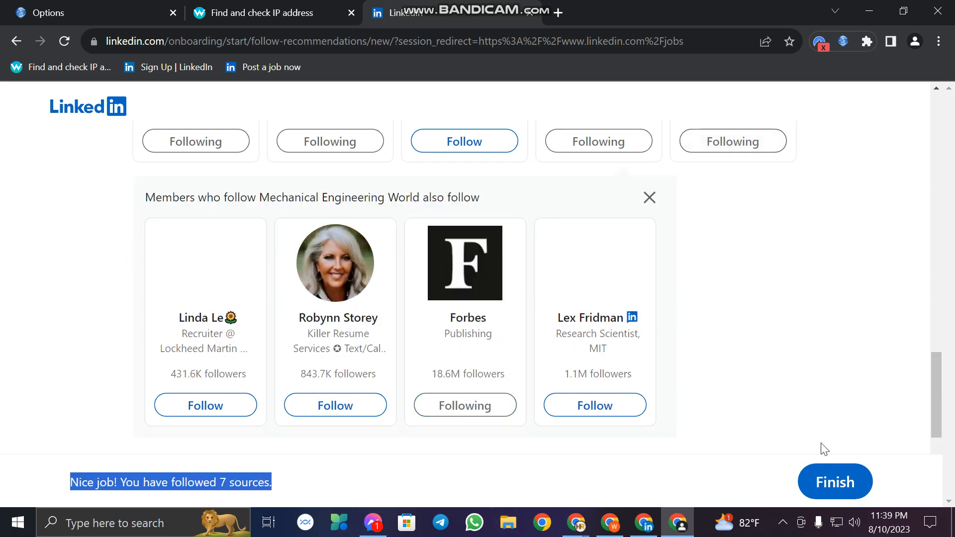
{"action": "left_click", "coordinate": [818, 482]}
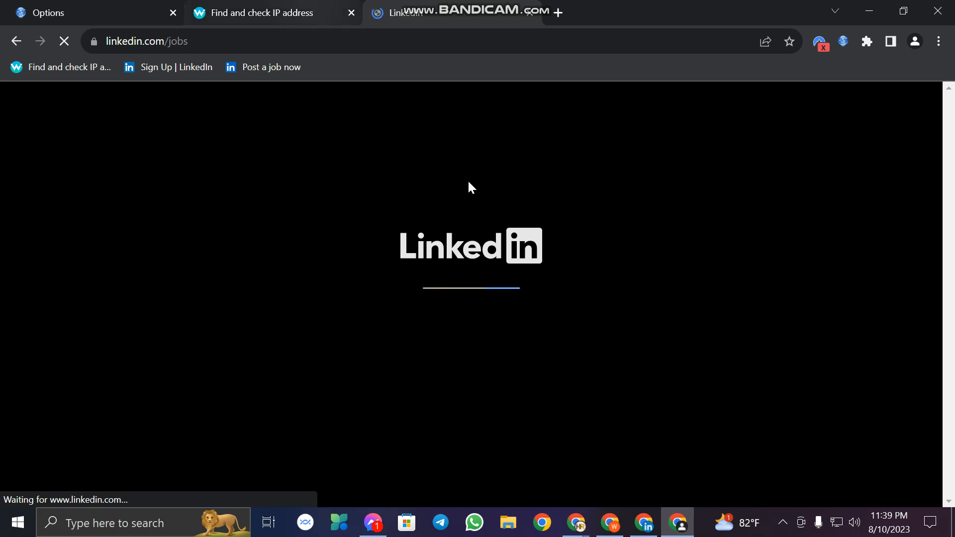
Step: Switch to the Gmail window with the LinkedIn verification message and return to its inbox
{"action": "left_click", "coordinate": [649, 531]}
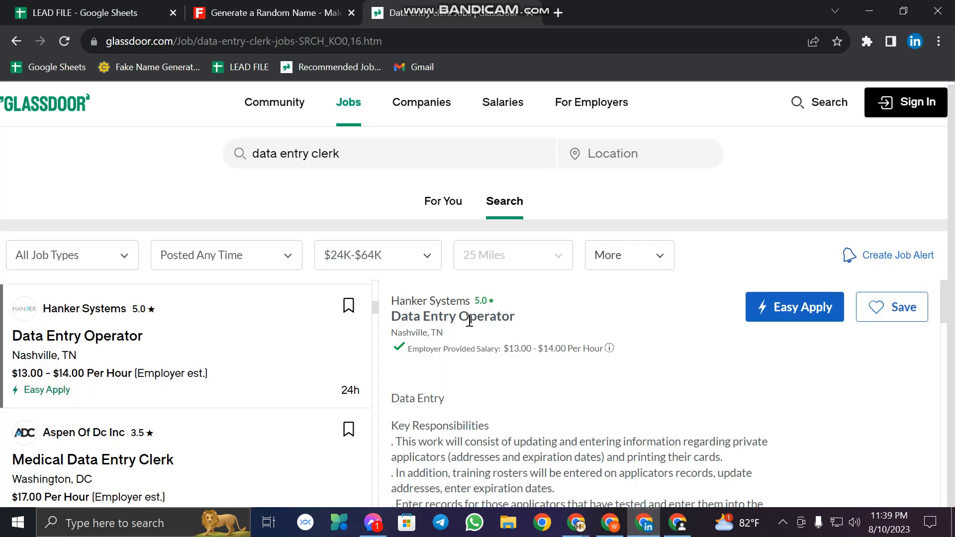
{"action": "left_click", "coordinate": [611, 523]}
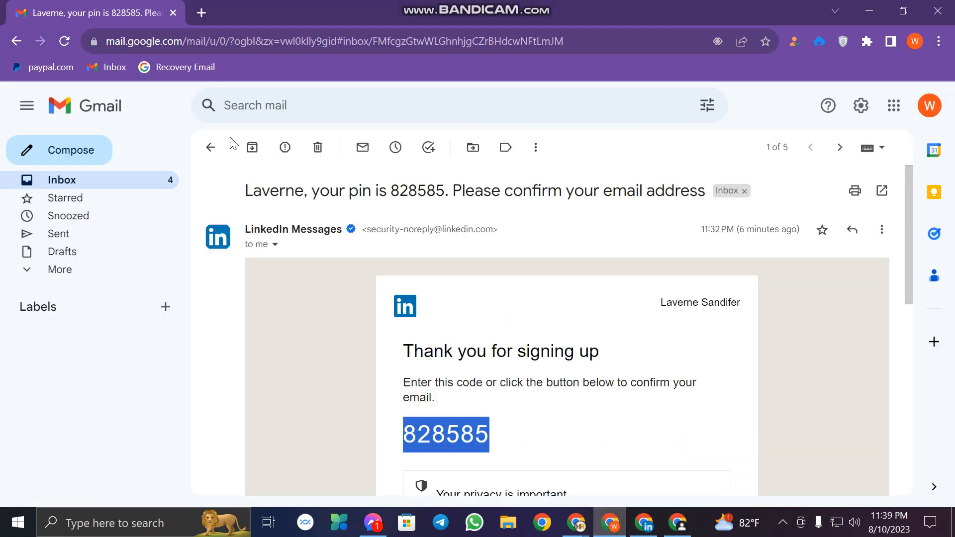
{"action": "left_click", "coordinate": [210, 150]}
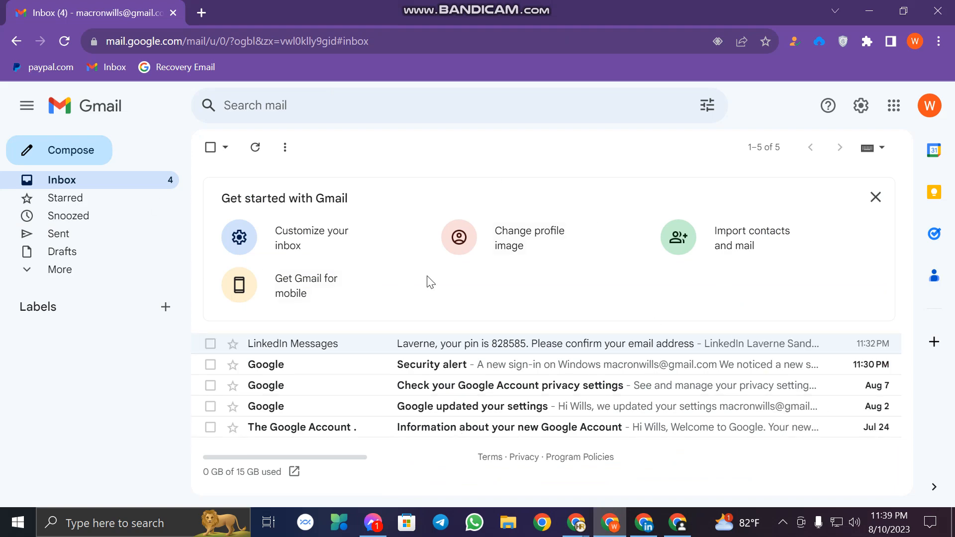
Step: Switch to the MOTHER MAIL browser profile, open its Gmail inbox and view the Social category
{"action": "left_click", "coordinate": [645, 523]}
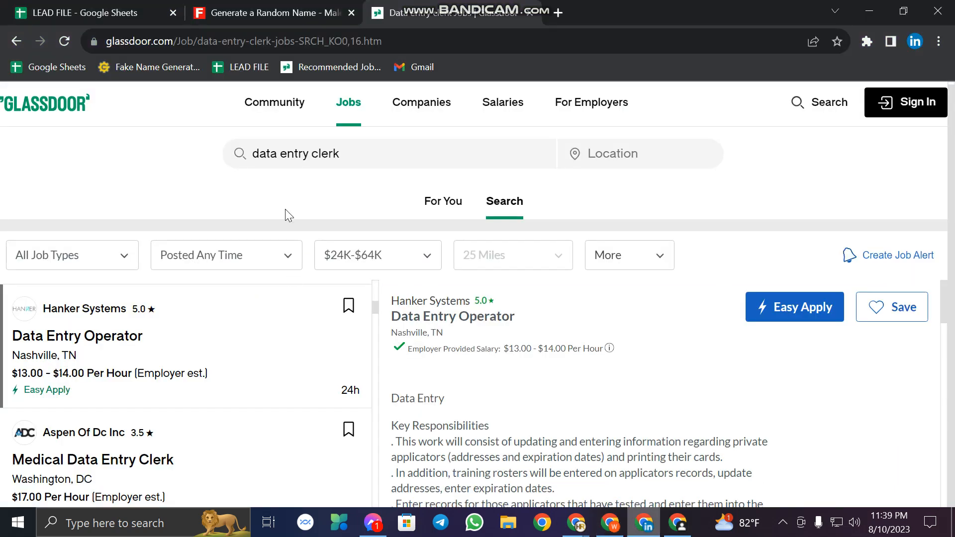
{"action": "left_click", "coordinate": [915, 41]}
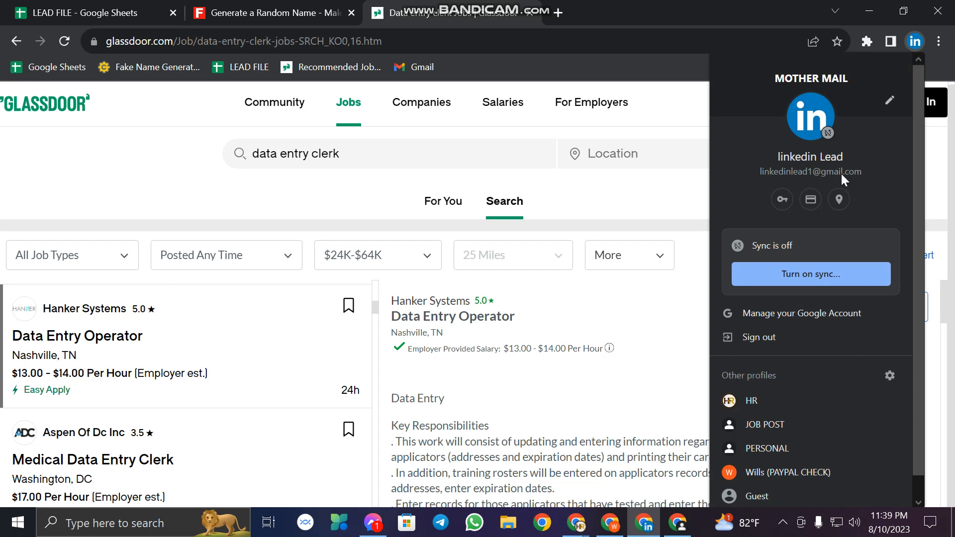
{"action": "left_click", "coordinate": [122, 14]}
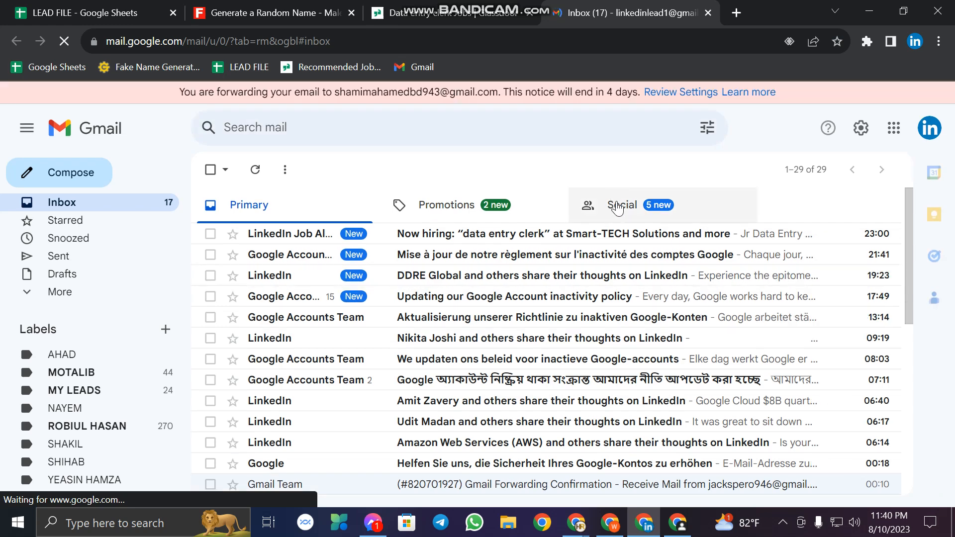
{"action": "left_click", "coordinate": [618, 205]}
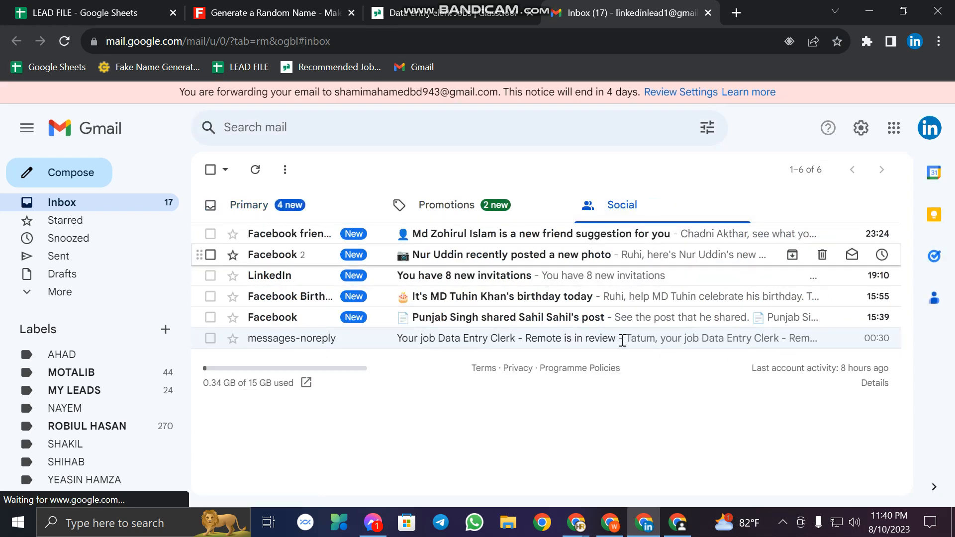
Step: Copy the mother mail account's email address from its Google account details
{"action": "left_click", "coordinate": [929, 127]}
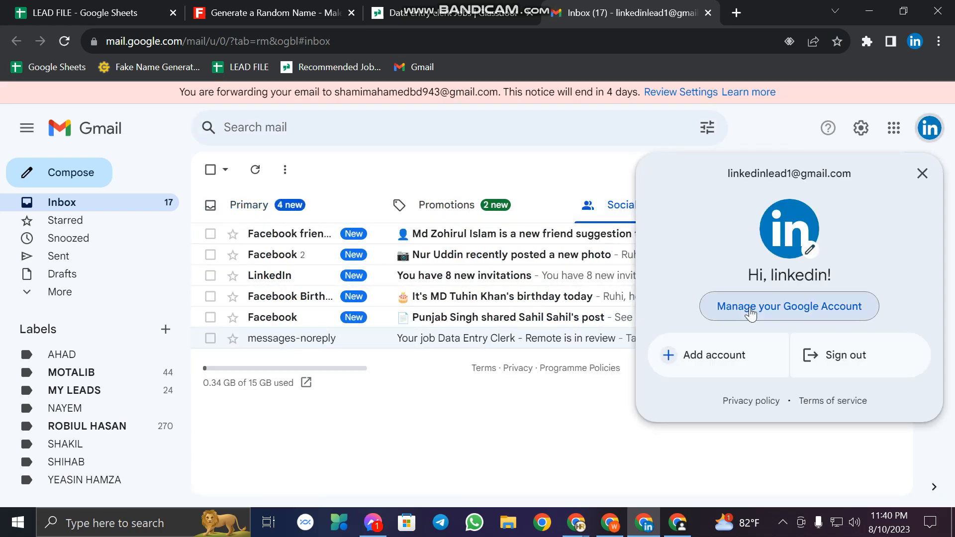
{"action": "left_click_drag", "start_coordinate": [729, 174], "coordinate": [834, 173]}
{"action": "key", "text": "ctrl+c"}
{"action": "right_click", "coordinate": [834, 174]}
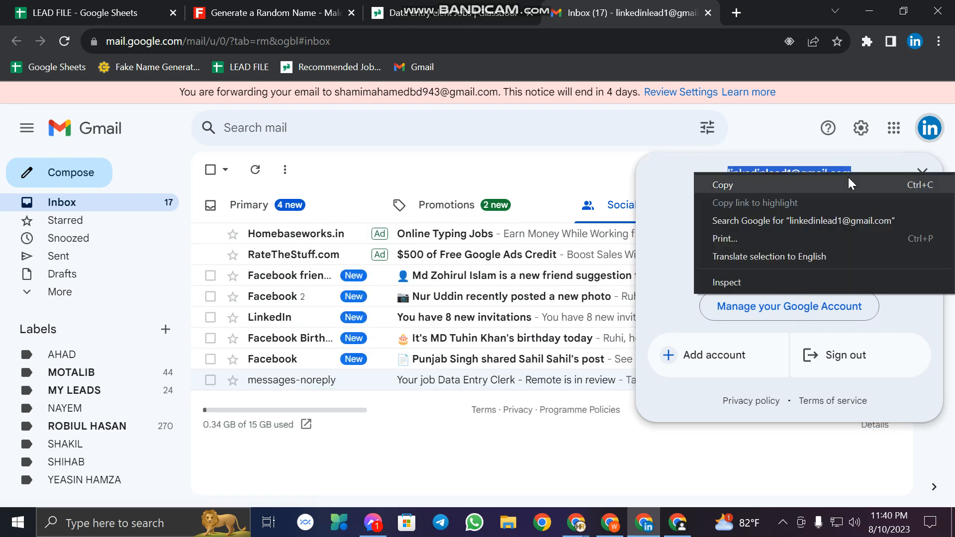
{"action": "left_click", "coordinate": [721, 186]}
Step: Switch to the new account's Gmail window and open its Forwarding and POP/IMAP settings
{"action": "left_click", "coordinate": [612, 527]}
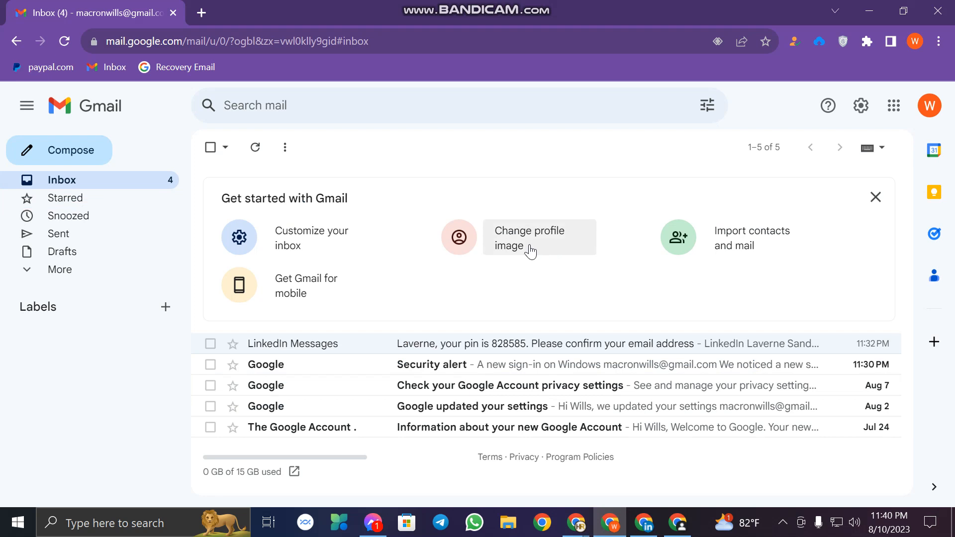
{"action": "left_click", "coordinate": [861, 106]}
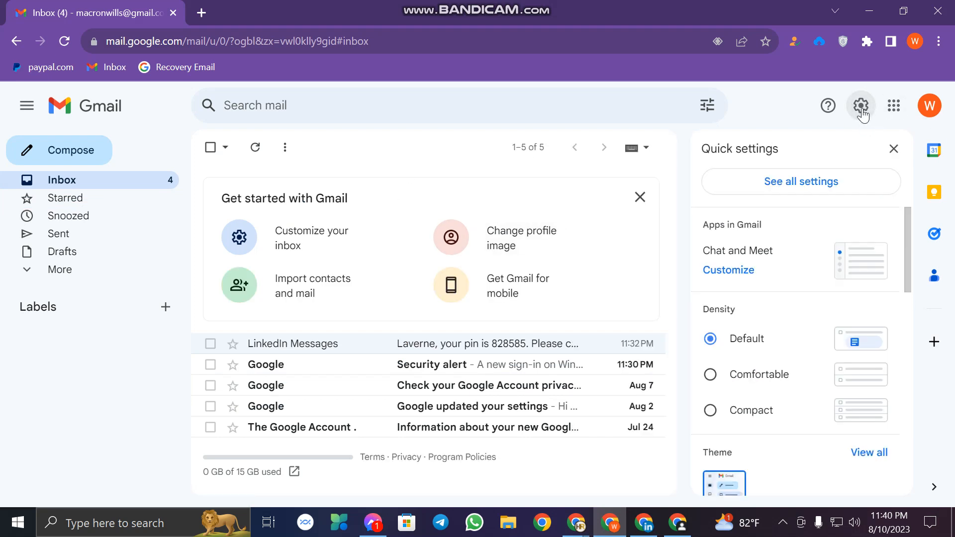
{"action": "left_click", "coordinate": [792, 192]}
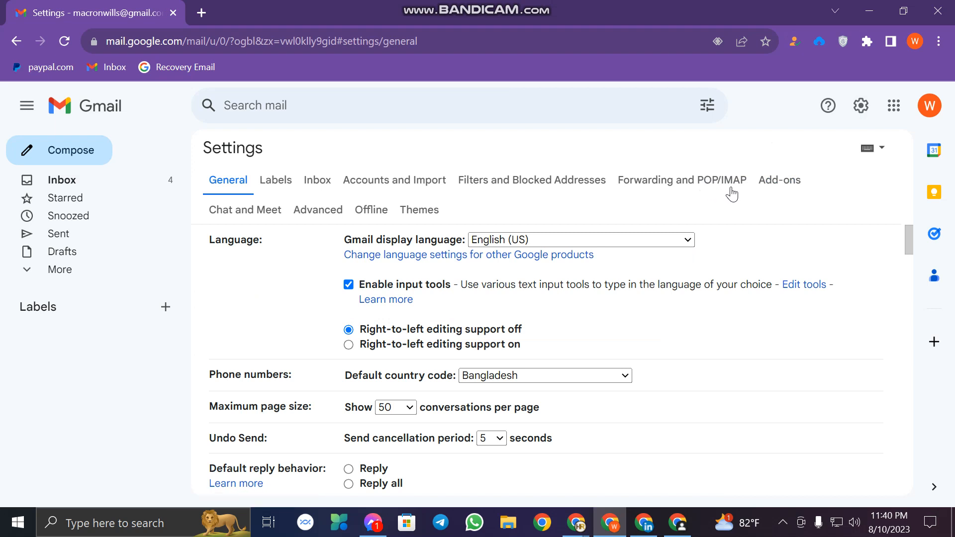
{"action": "left_click", "coordinate": [673, 185]}
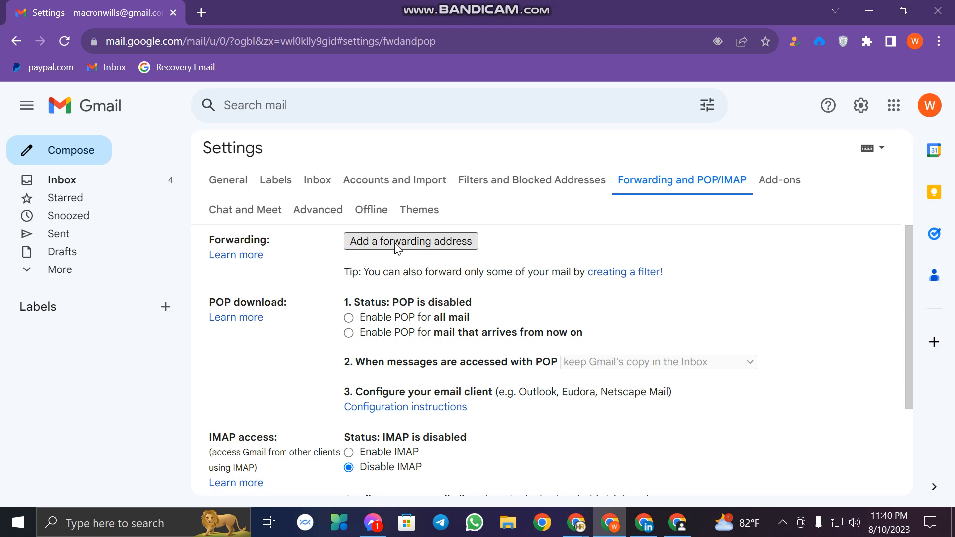
Step: Add the copied mother mail address as a forwarding address and proceed with the confirmation request
{"action": "left_click", "coordinate": [411, 249]}
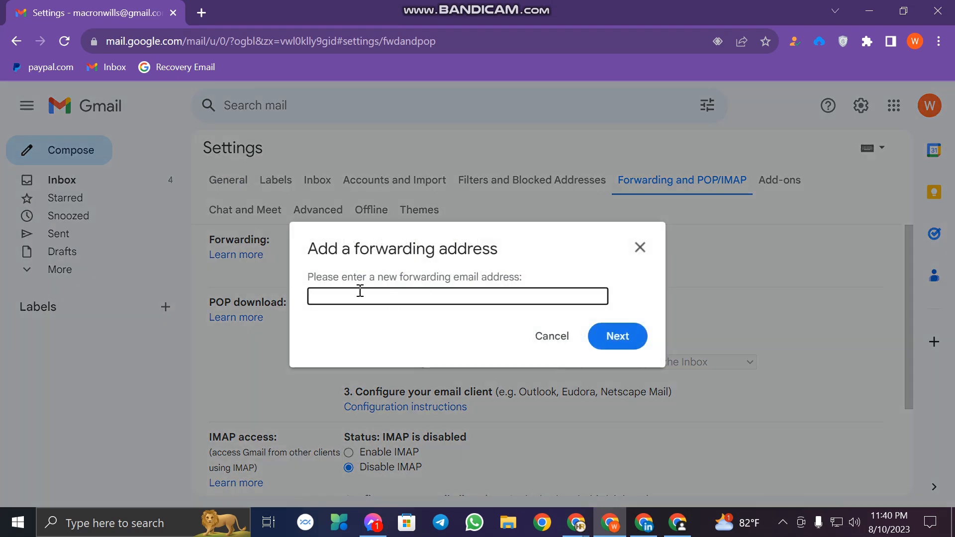
{"action": "right_click", "coordinate": [360, 299]}
{"action": "left_click", "coordinate": [396, 162]}
{"action": "left_click", "coordinate": [629, 335]}
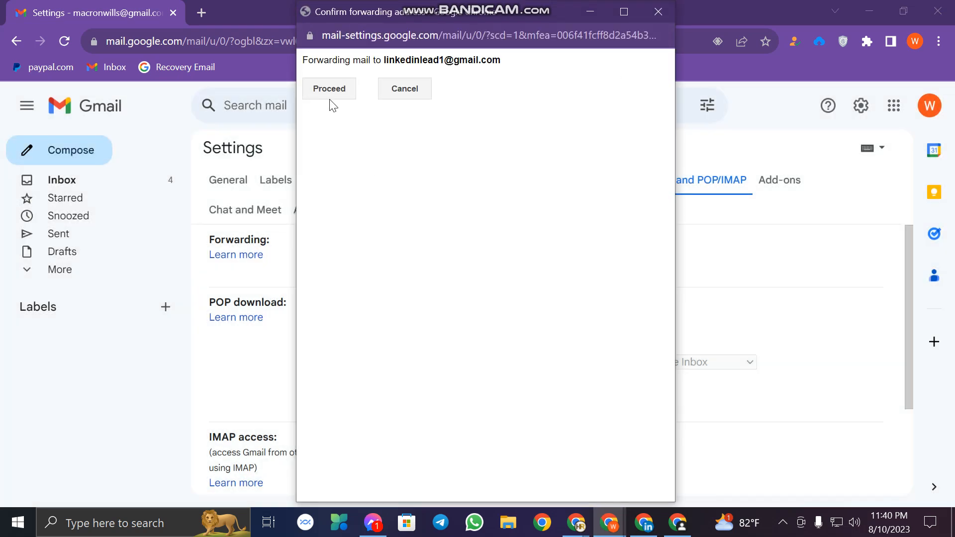
{"action": "left_click", "coordinate": [328, 94]}
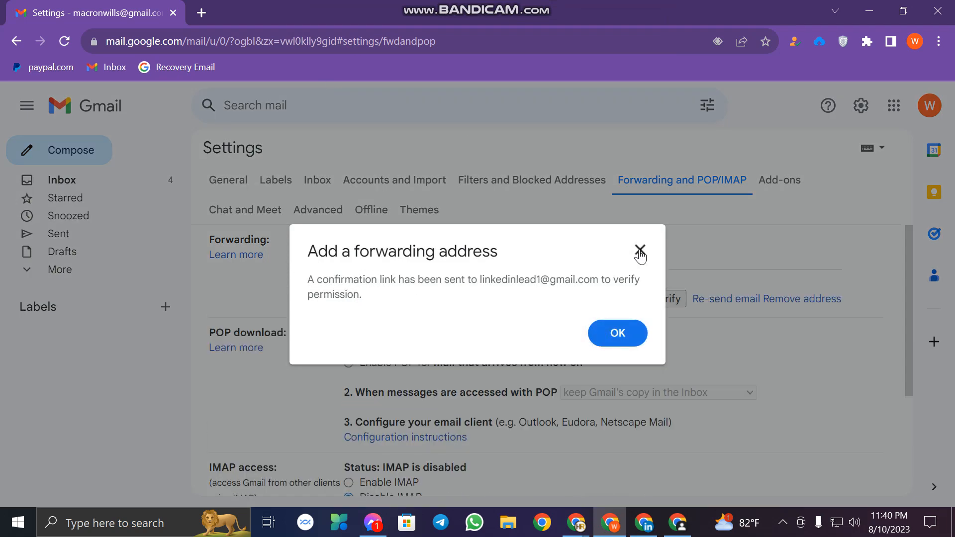
{"action": "left_click", "coordinate": [617, 335]}
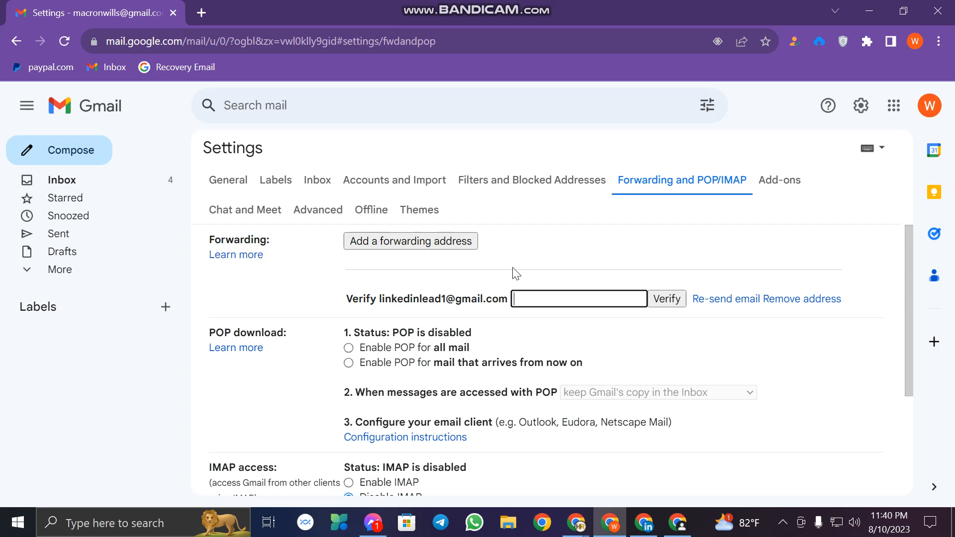
Step: Switch to the mother mail inbox, open the Gmail Forwarding Confirmation message under Primary and copy its confirmation code
{"action": "left_click", "coordinate": [644, 522]}
{"action": "left_click", "coordinate": [300, 214]}
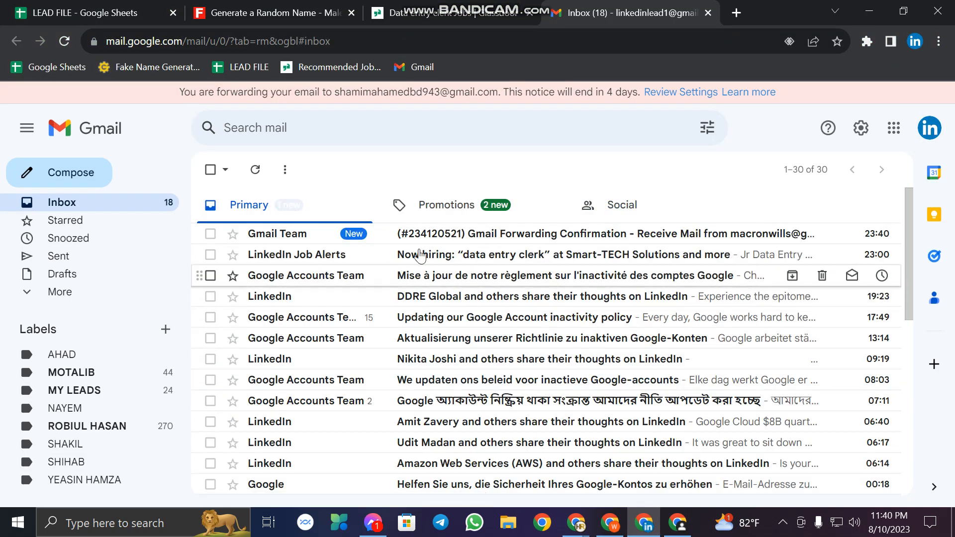
{"action": "left_click", "coordinate": [416, 231]}
{"action": "double_click", "coordinate": [358, 367]}
{"action": "right_click", "coordinate": [357, 366]}
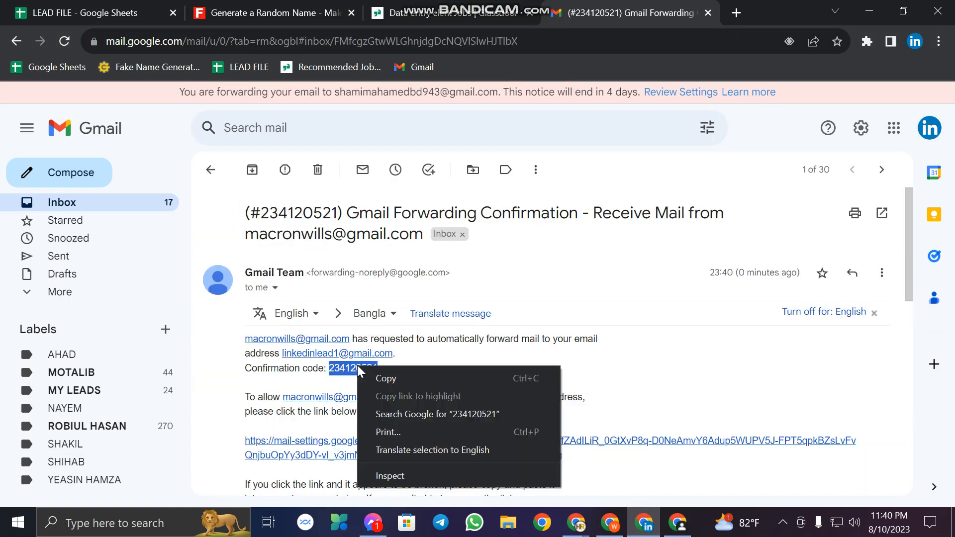
{"action": "left_click", "coordinate": [390, 374]}
Step: Return to the new account's forwarding settings, paste the confirmation code and verify the forwarding address
{"action": "left_click", "coordinate": [610, 522]}
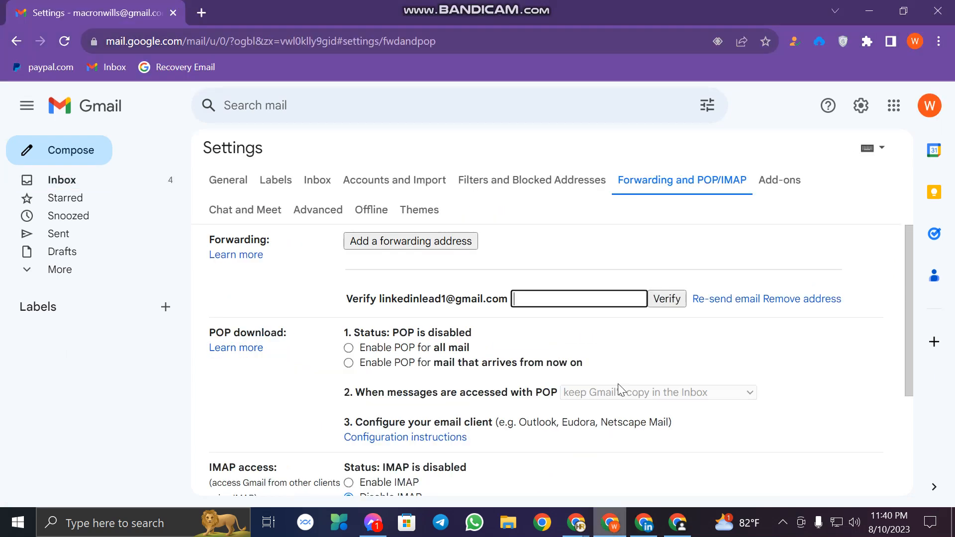
{"action": "right_click", "coordinate": [552, 301]}
{"action": "left_click", "coordinate": [589, 161]}
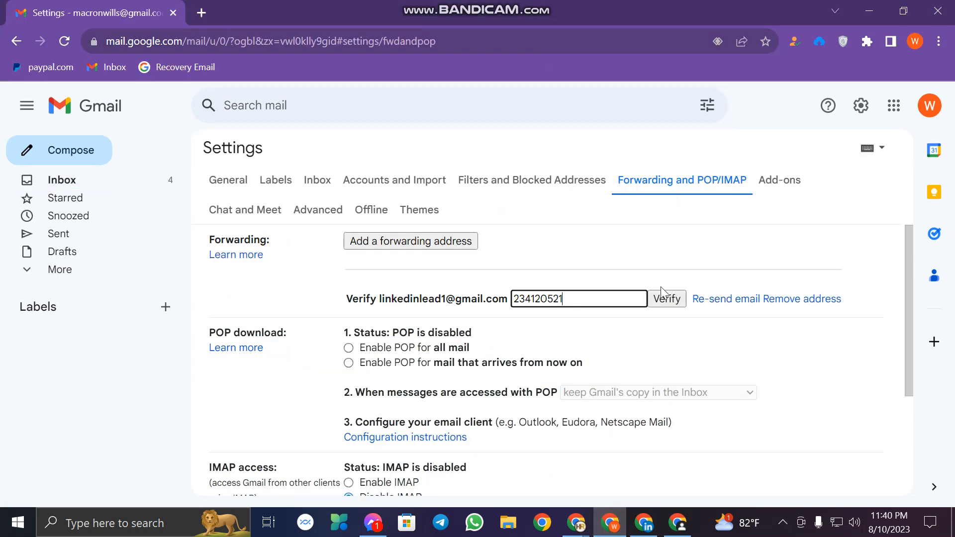
{"action": "left_click", "coordinate": [665, 300]}
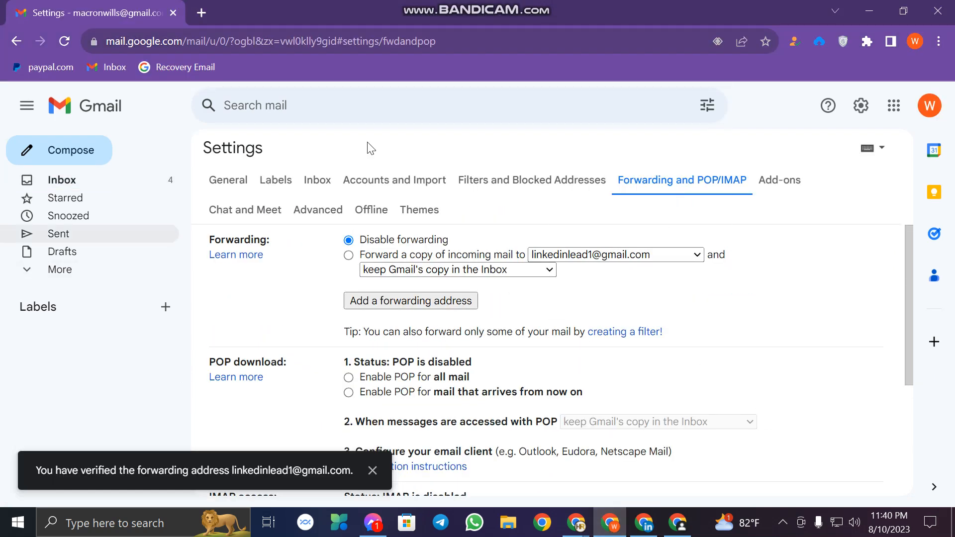
Step: Enable forwarding a copy of incoming mail to the mother mail address, keeping Gmail's copy in the Inbox, and save the changes
{"action": "left_click_drag", "start_coordinate": [465, 243], "coordinate": [337, 241]}
{"action": "left_click", "coordinate": [325, 267]}
{"action": "left_click", "coordinate": [349, 256]}
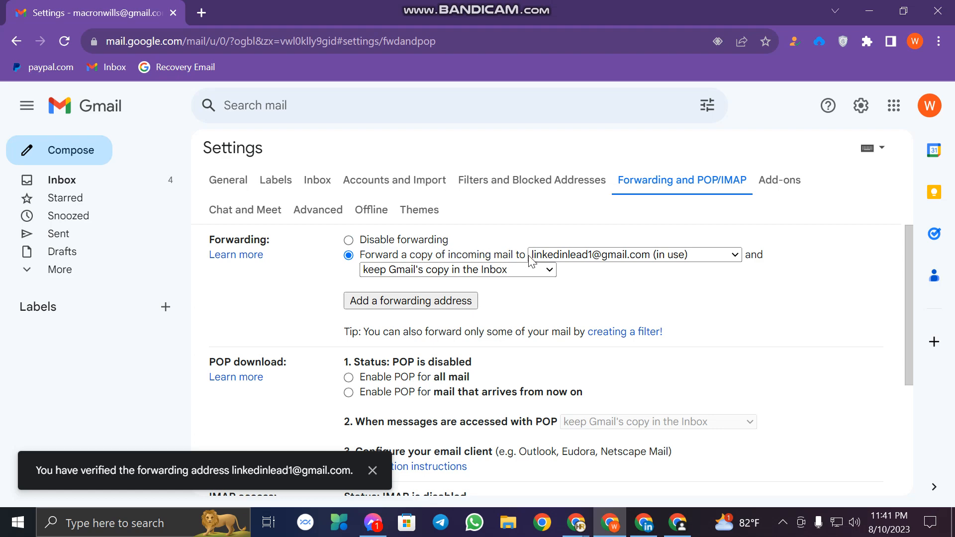
{"action": "scroll", "coordinate": [637, 292], "scroll_direction": "down", "scroll_amount": 3}
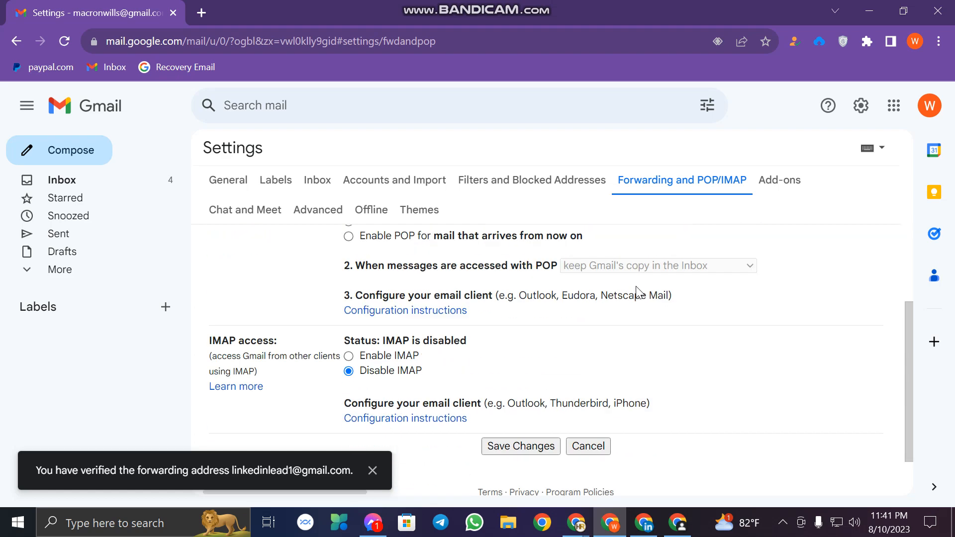
{"action": "scroll", "coordinate": [637, 292], "scroll_direction": "down", "scroll_amount": 1}
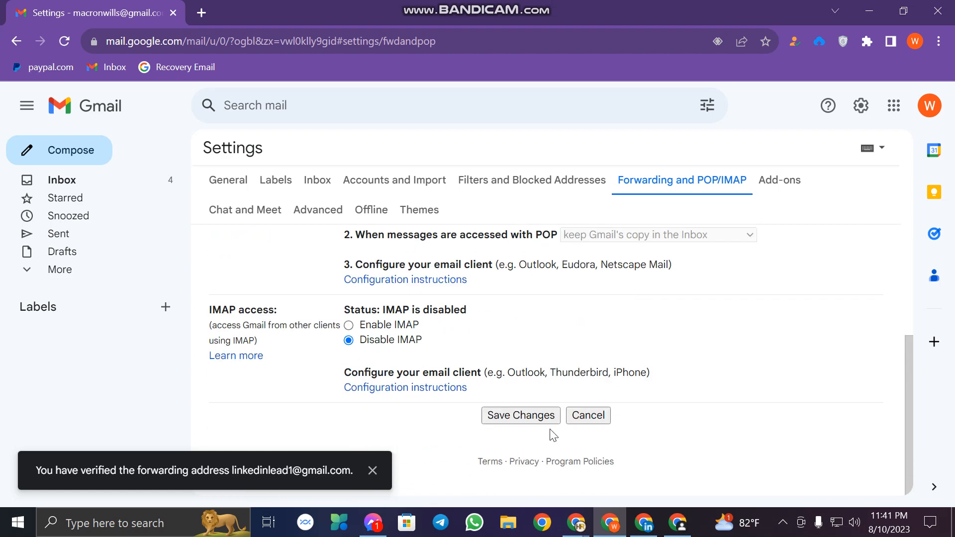
{"action": "left_click", "coordinate": [511, 418]}
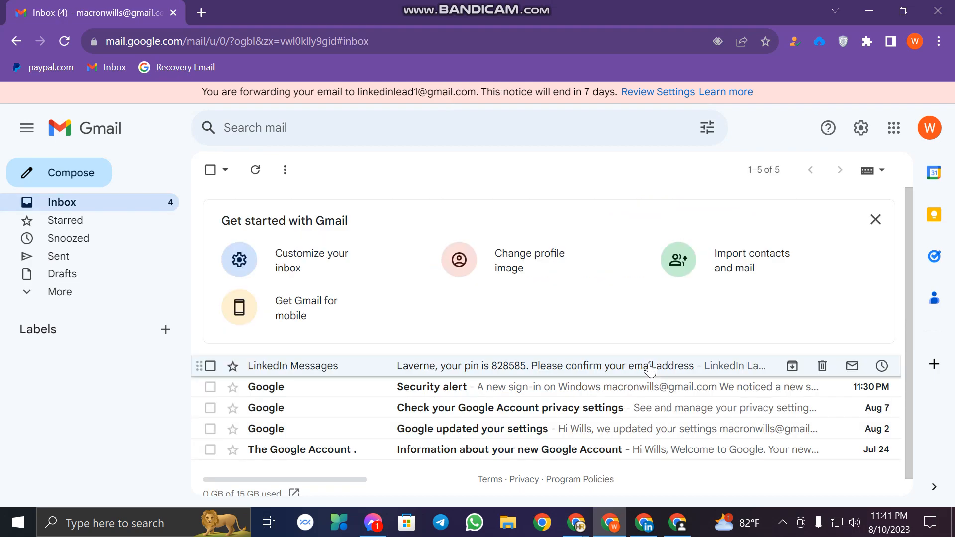
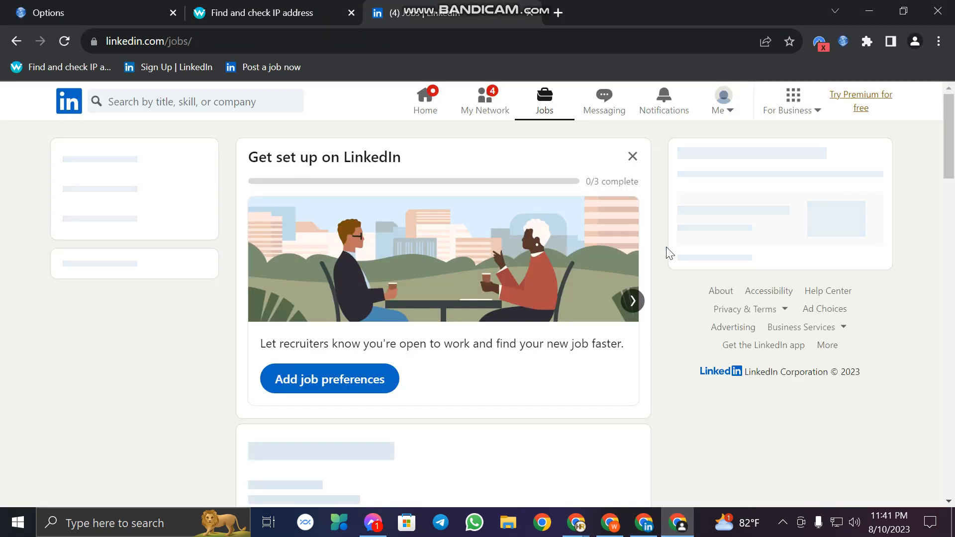
Step: Open LinkedIn's Post a job form from the For Business products and dismiss the hybrid workplace tip
{"action": "left_click", "coordinate": [810, 114]}
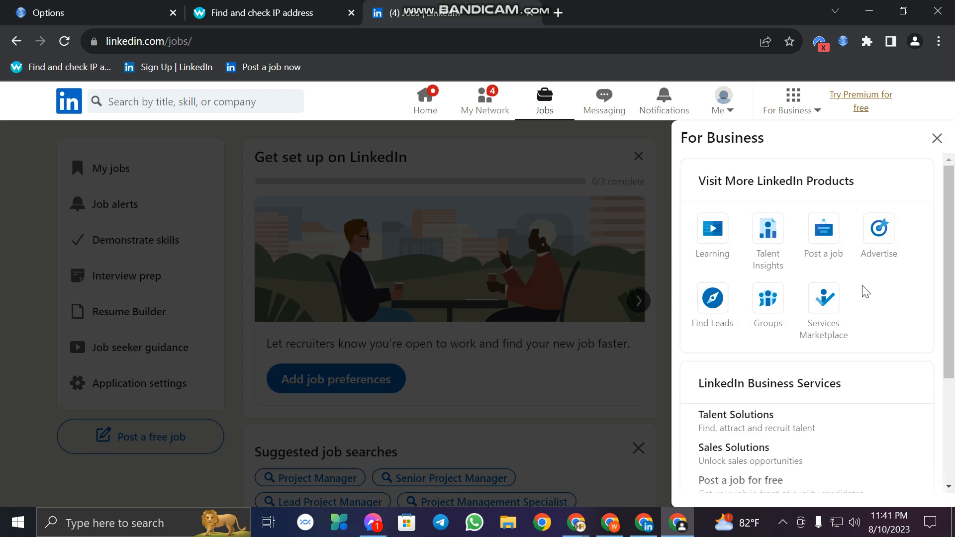
{"action": "left_click", "coordinate": [831, 246]}
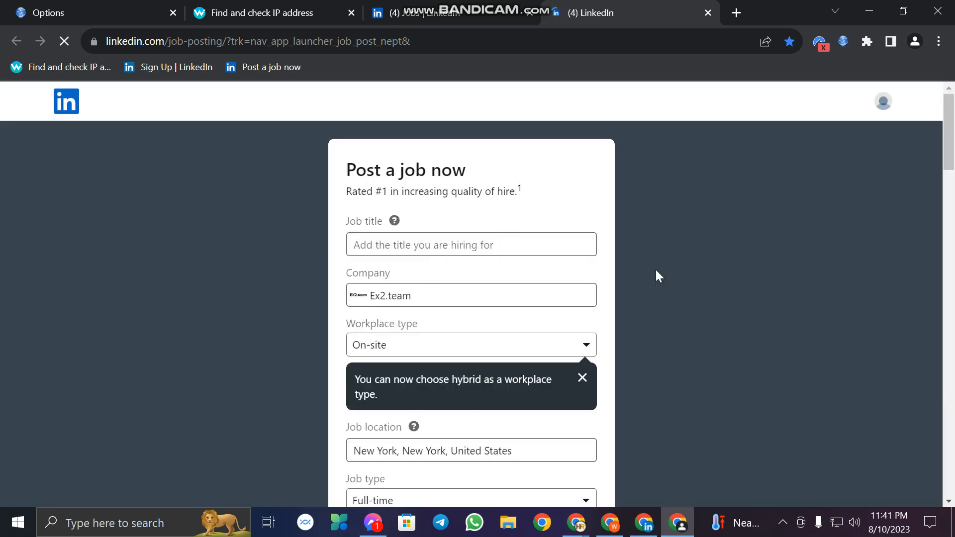
{"action": "left_click", "coordinate": [582, 379]}
{"action": "left_click", "coordinate": [368, 244]}
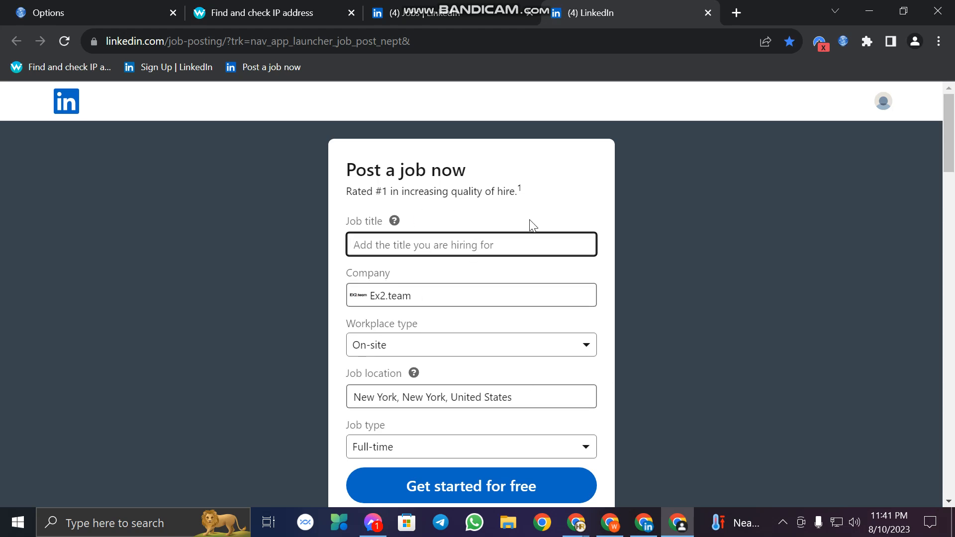
Step: Switch to the LEAD FILE spreadsheet and copy the job title "Data Entry Clerk - Remote" from cell F1 of the METING sheet
{"action": "left_click", "coordinate": [644, 523]}
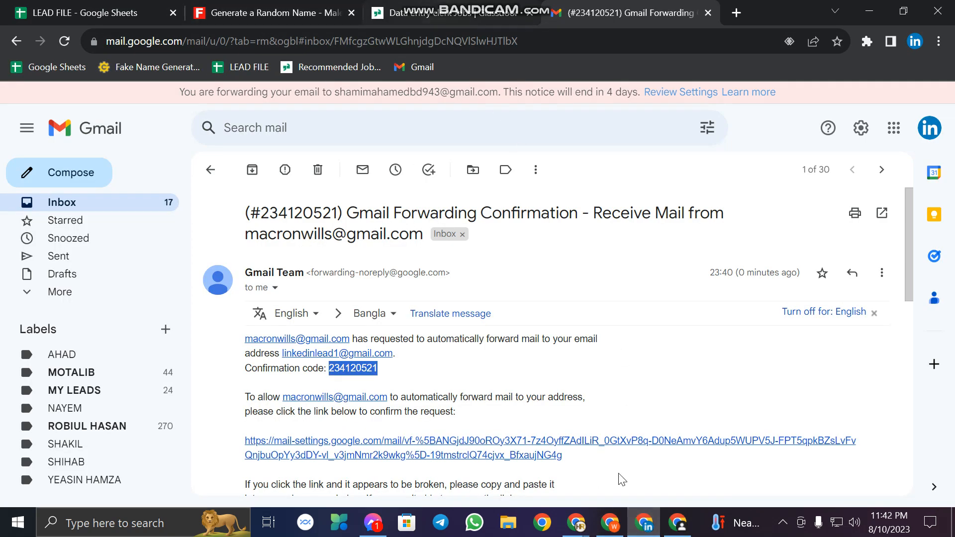
{"action": "left_click", "coordinate": [611, 522]}
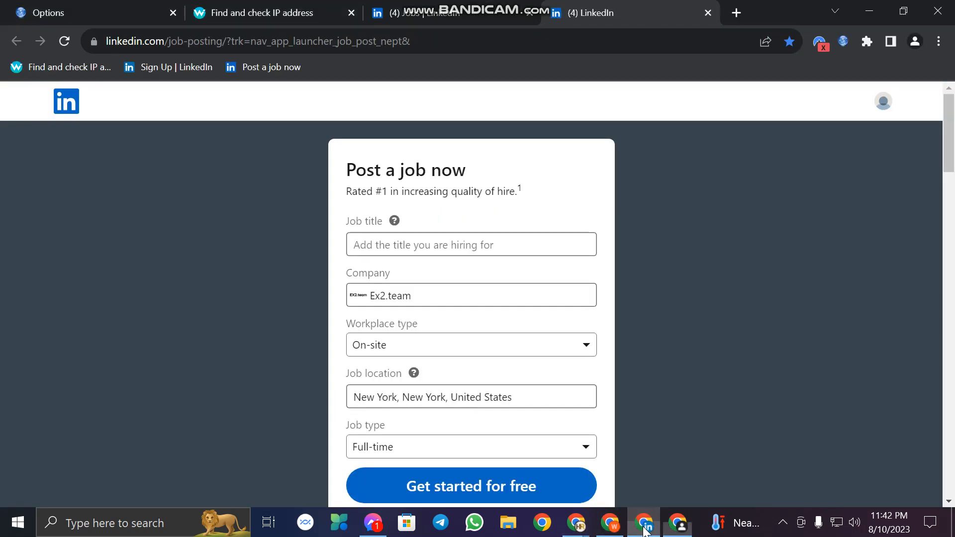
{"action": "left_click", "coordinate": [611, 523]}
{"action": "left_click", "coordinate": [141, 13]}
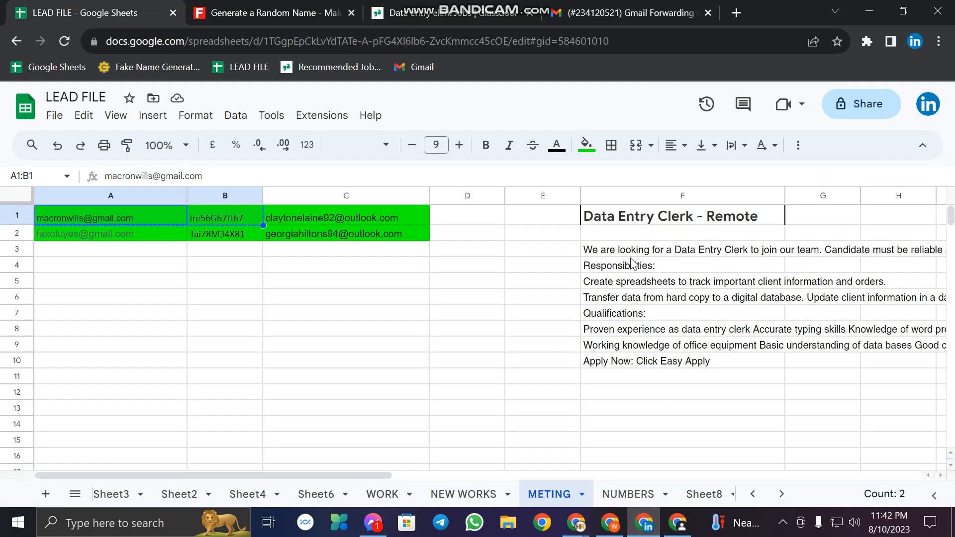
{"action": "left_click", "coordinate": [645, 222]}
{"action": "right_click", "coordinate": [645, 222]}
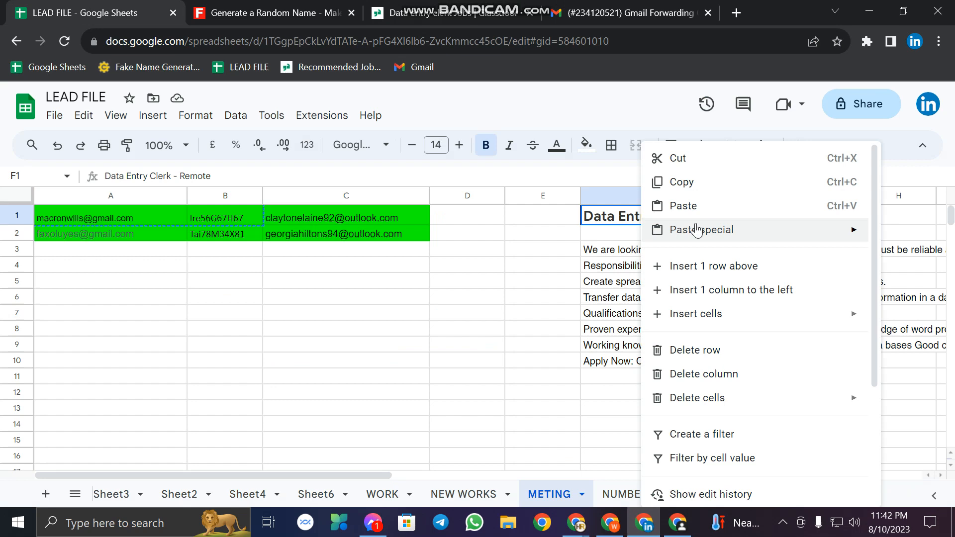
{"action": "left_click", "coordinate": [682, 181]}
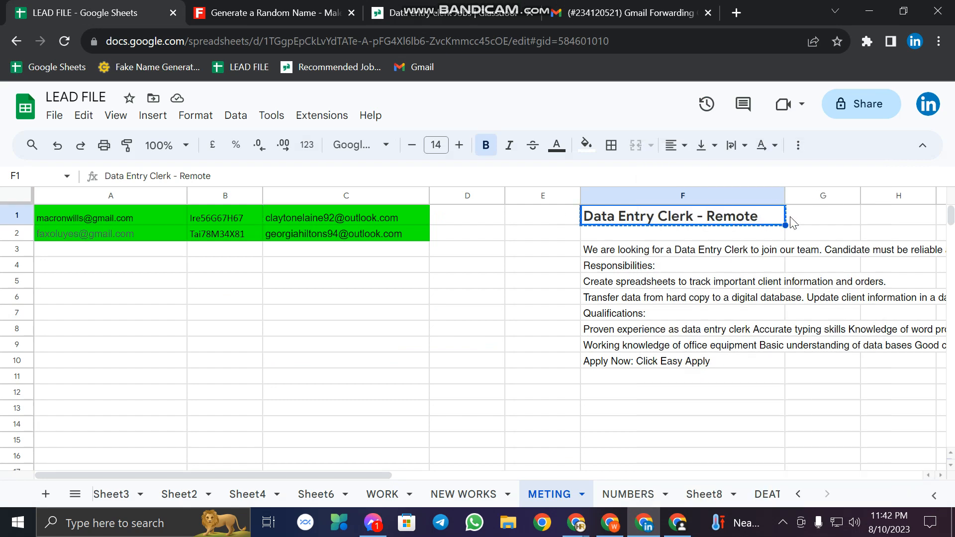
Step: Return to the LinkedIn job form and paste "Data Entry Clerk - Remote" as the job title
{"action": "left_click", "coordinate": [678, 522]}
{"action": "right_click", "coordinate": [427, 248]}
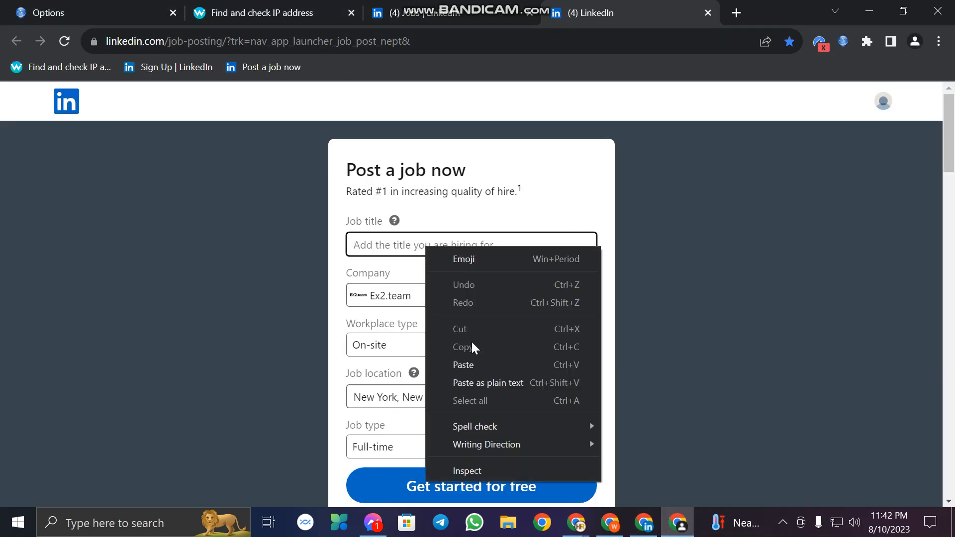
{"action": "left_click", "coordinate": [468, 365]}
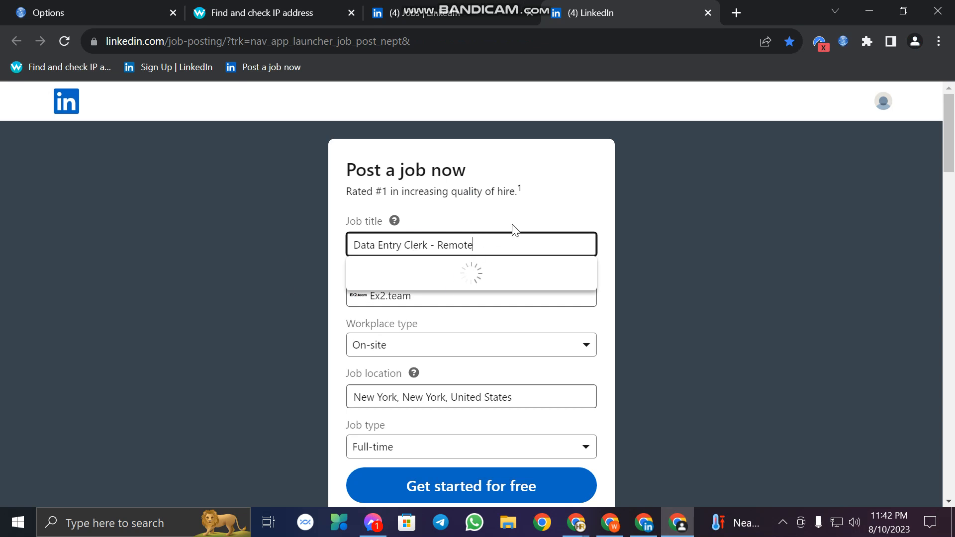
{"action": "left_click", "coordinate": [364, 295]}
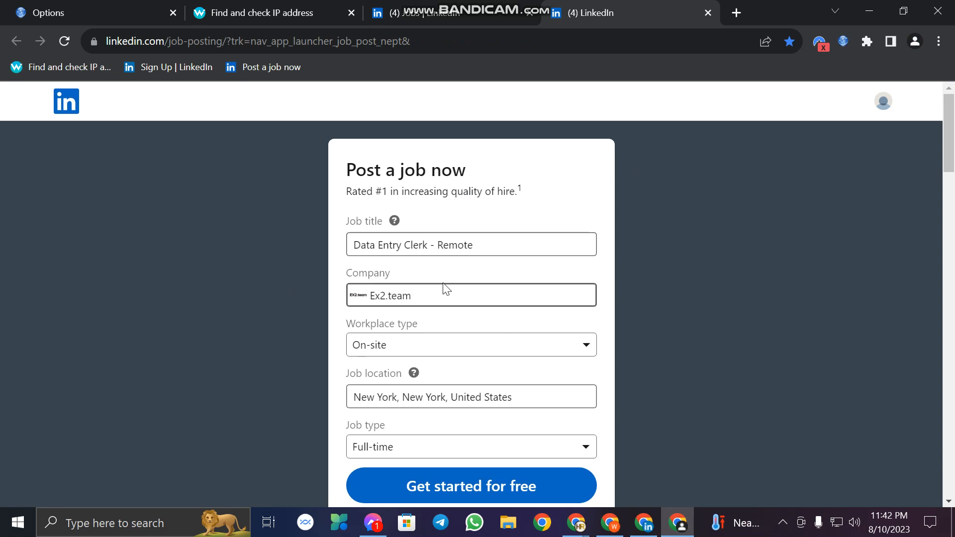
Step: Set the job's workplace type to Remote
{"action": "scroll", "coordinate": [512, 313], "scroll_direction": "down", "scroll_amount": 1}
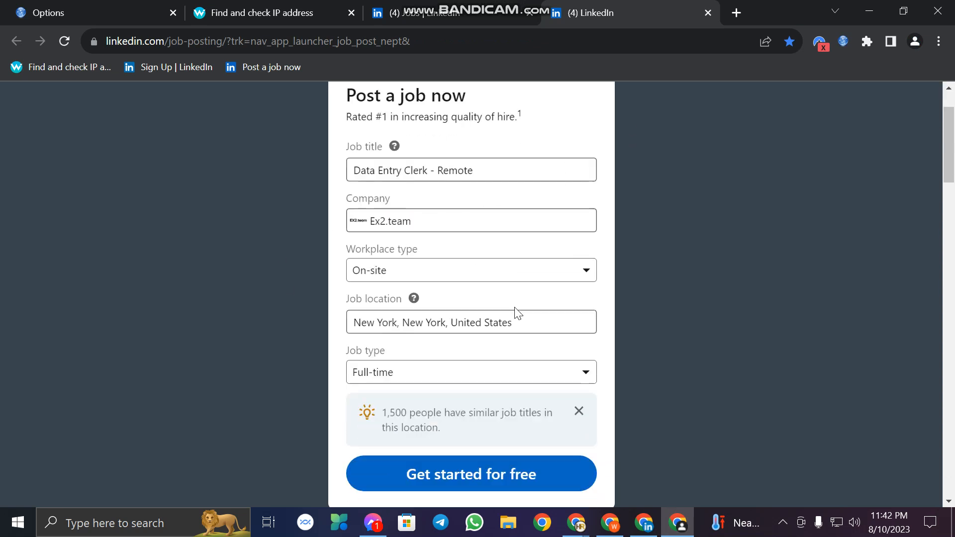
{"action": "left_click_drag", "start_coordinate": [418, 249], "coordinate": [323, 246]}
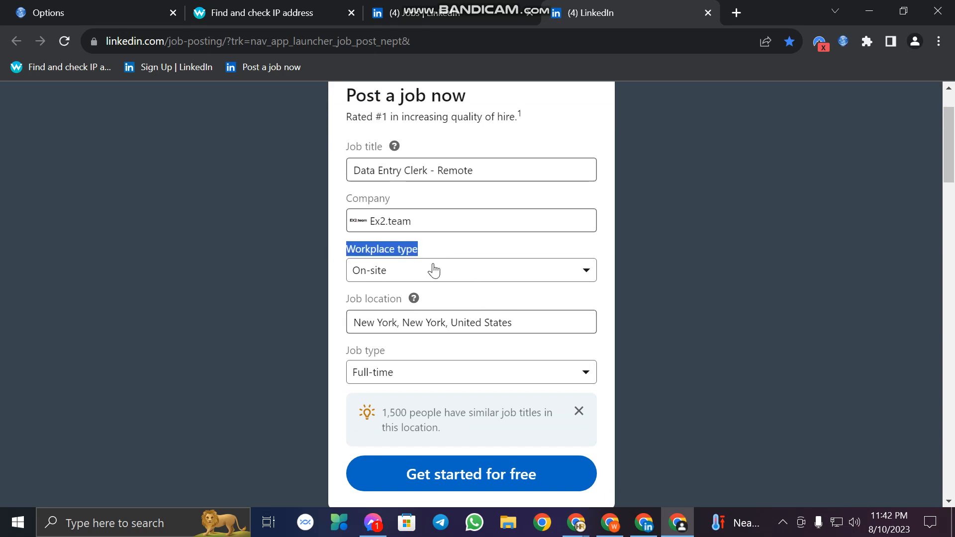
{"action": "left_click", "coordinate": [397, 278]}
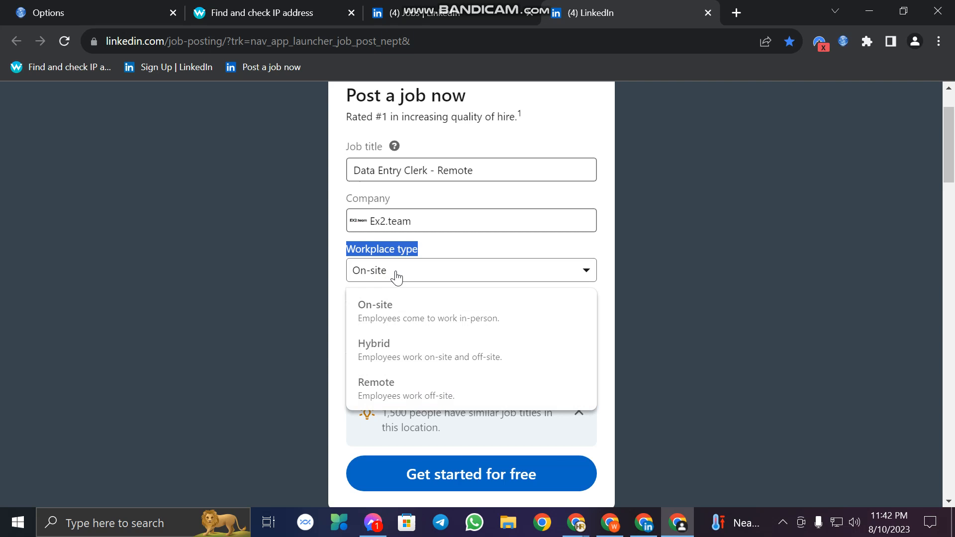
{"action": "left_click", "coordinate": [477, 405]}
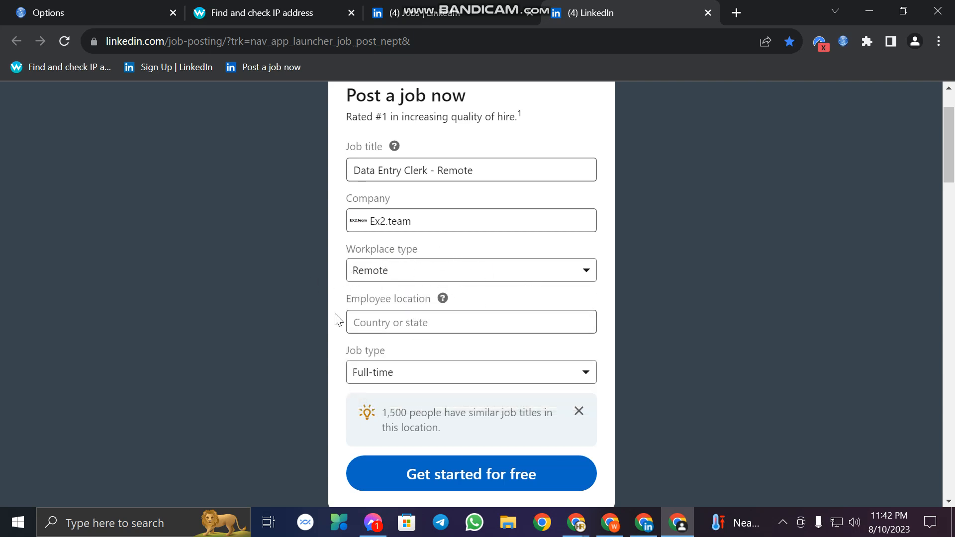
Step: Set the job's employee location to United States
{"action": "left_click", "coordinate": [400, 320]}
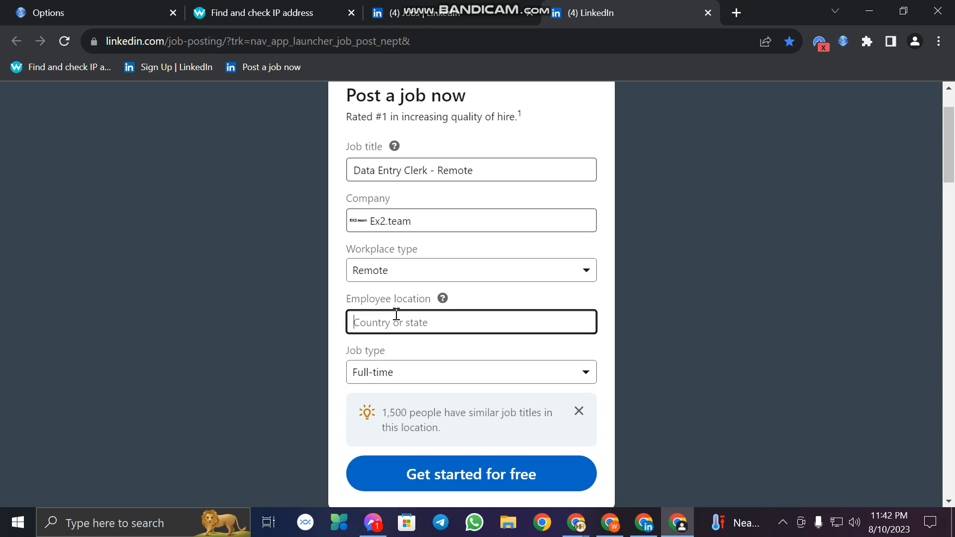
{"action": "type", "text": "u"}
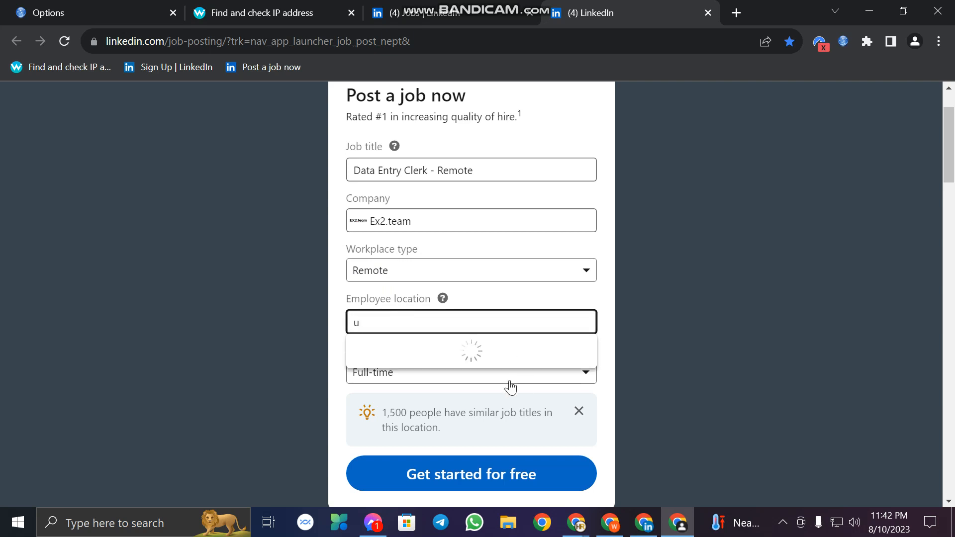
{"action": "left_click", "coordinate": [403, 347]}
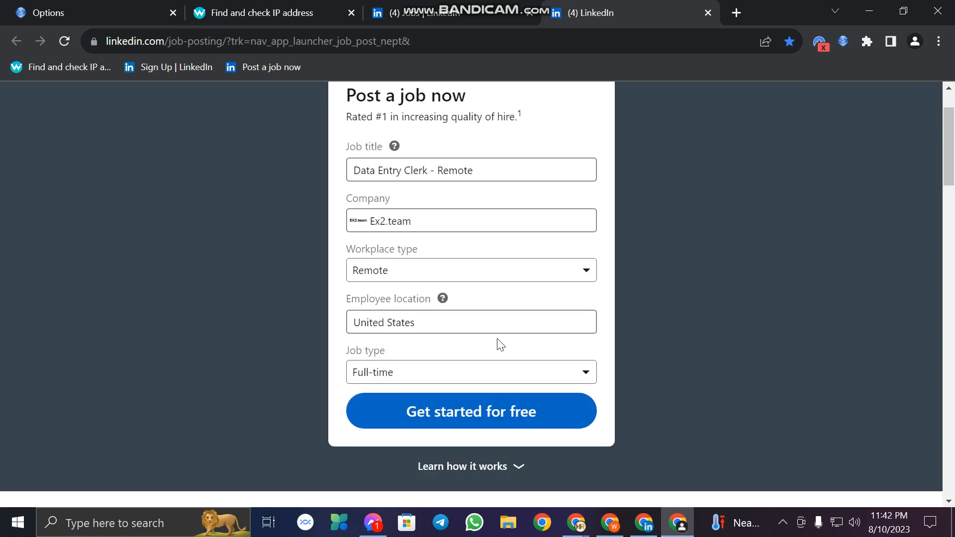
Step: Look through the job type options, trying Part-time and switching back to Full-time
{"action": "left_click", "coordinate": [404, 373]}
{"action": "left_click", "coordinate": [404, 373]}
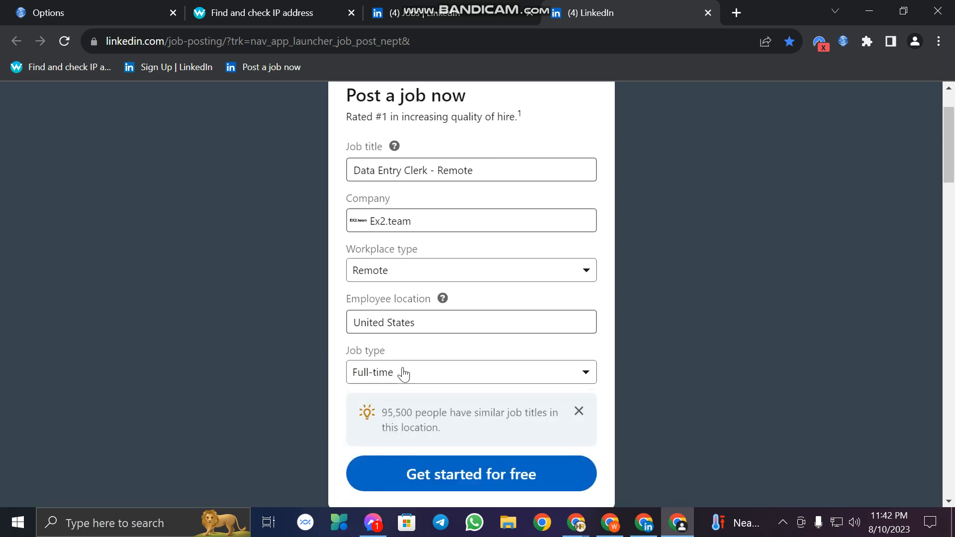
{"action": "left_click", "coordinate": [397, 372]}
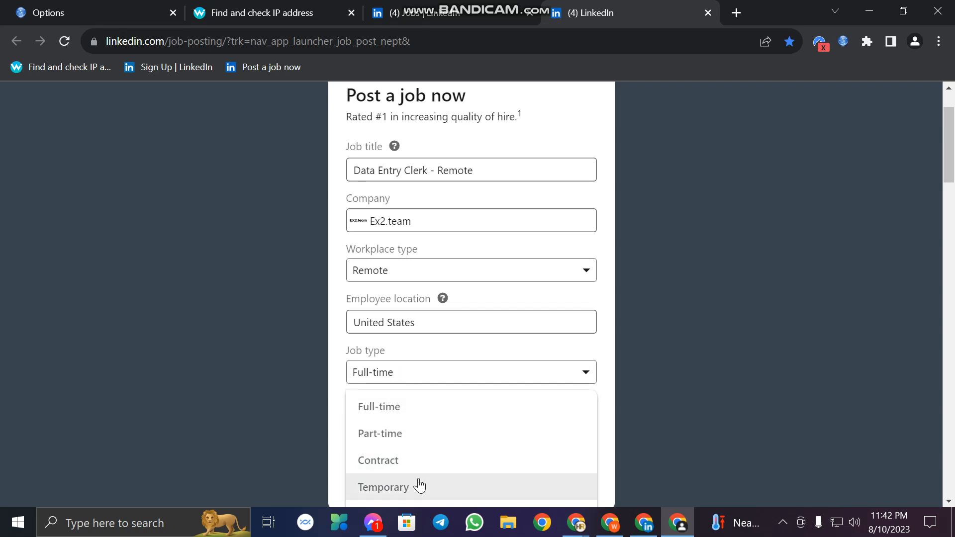
{"action": "scroll", "coordinate": [416, 472], "scroll_direction": "down", "scroll_amount": 1}
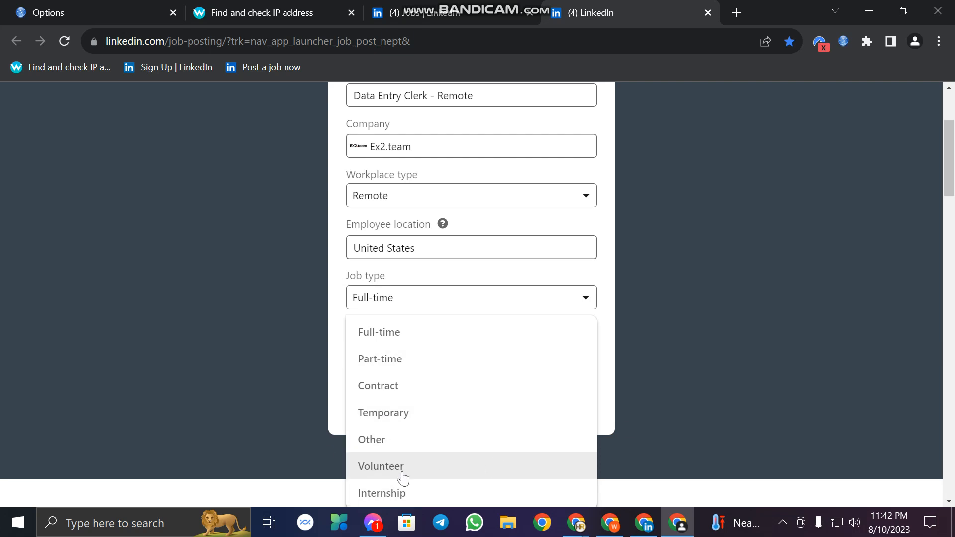
{"action": "left_click", "coordinate": [389, 298]}
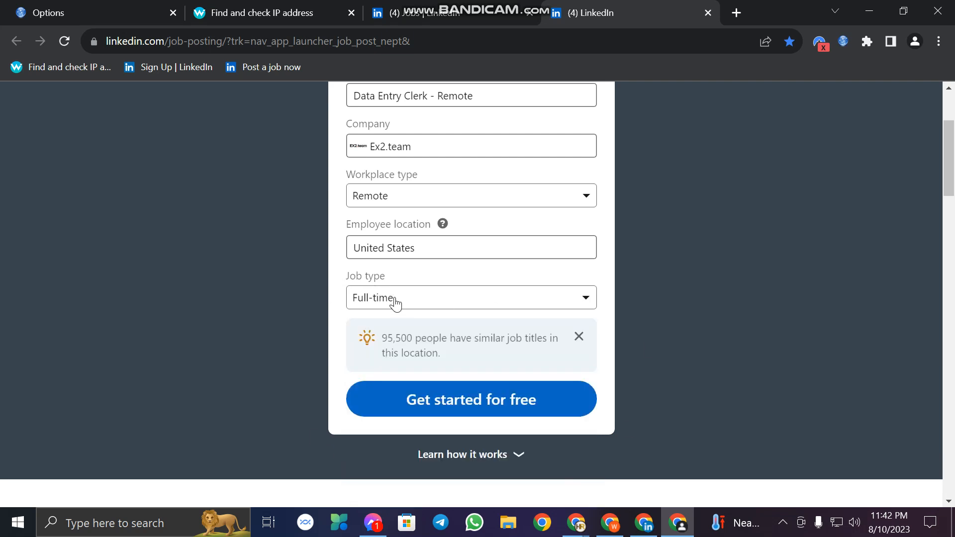
{"action": "left_click", "coordinate": [389, 297]}
{"action": "left_click", "coordinate": [410, 360]}
{"action": "left_click", "coordinate": [401, 303]}
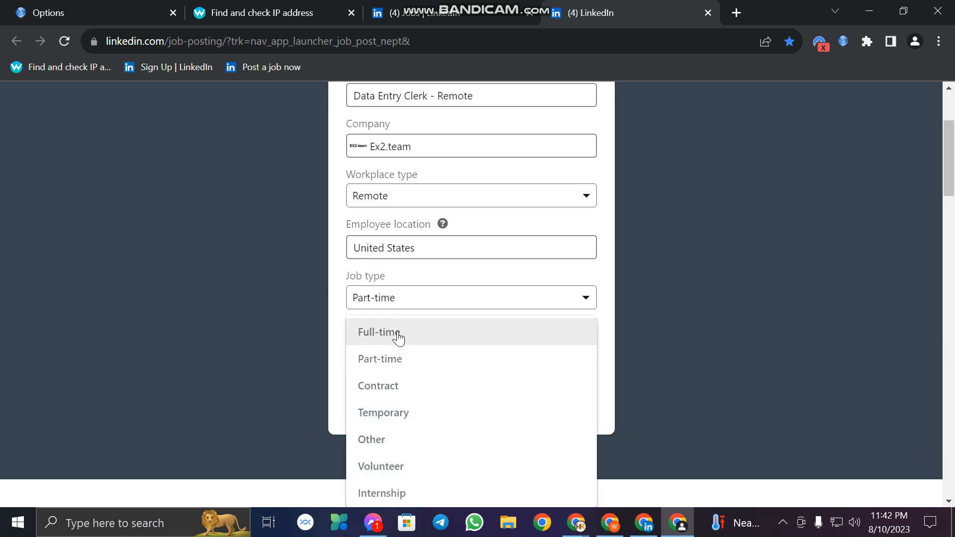
{"action": "left_click", "coordinate": [398, 333]}
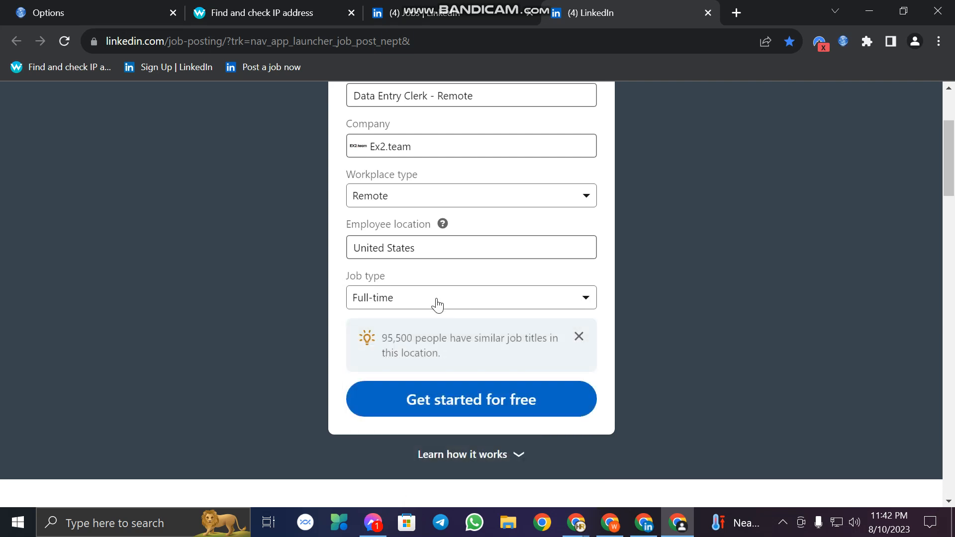
Step: Submit the initial job details and start the free job post to reach the role description form
{"action": "scroll", "coordinate": [437, 304], "scroll_direction": "up", "scroll_amount": 1}
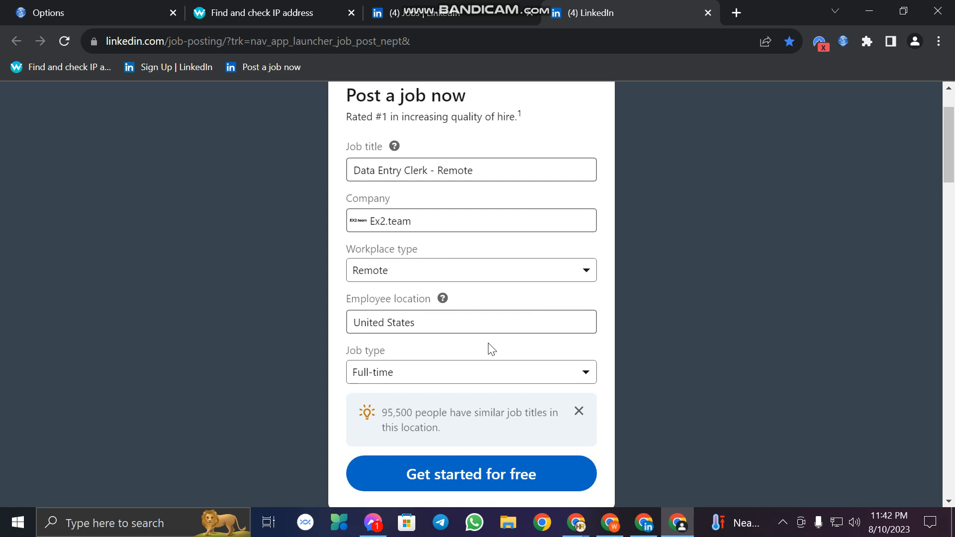
{"action": "scroll", "coordinate": [488, 348], "scroll_direction": "up", "scroll_amount": 1}
{"action": "scroll", "coordinate": [554, 324], "scroll_direction": "down", "scroll_amount": 4}
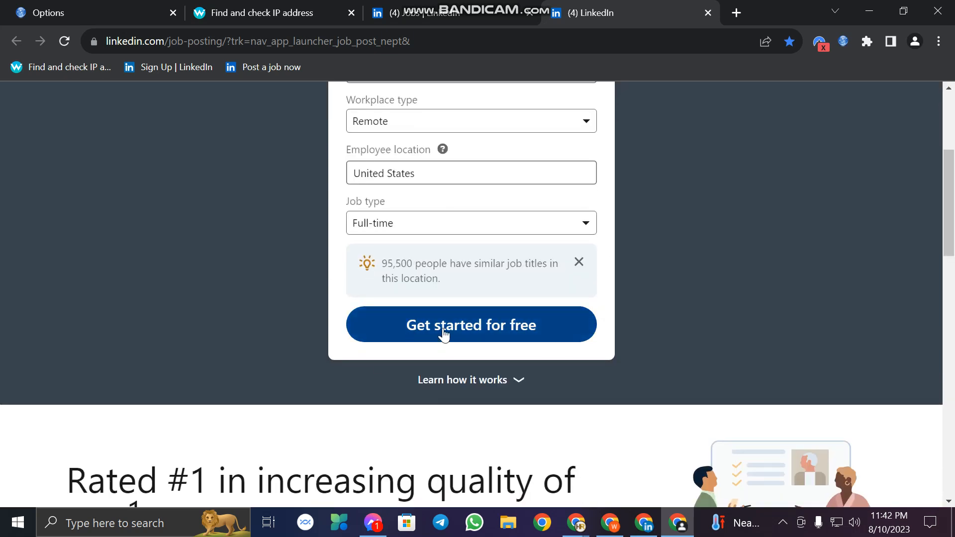
{"action": "left_click", "coordinate": [487, 333]}
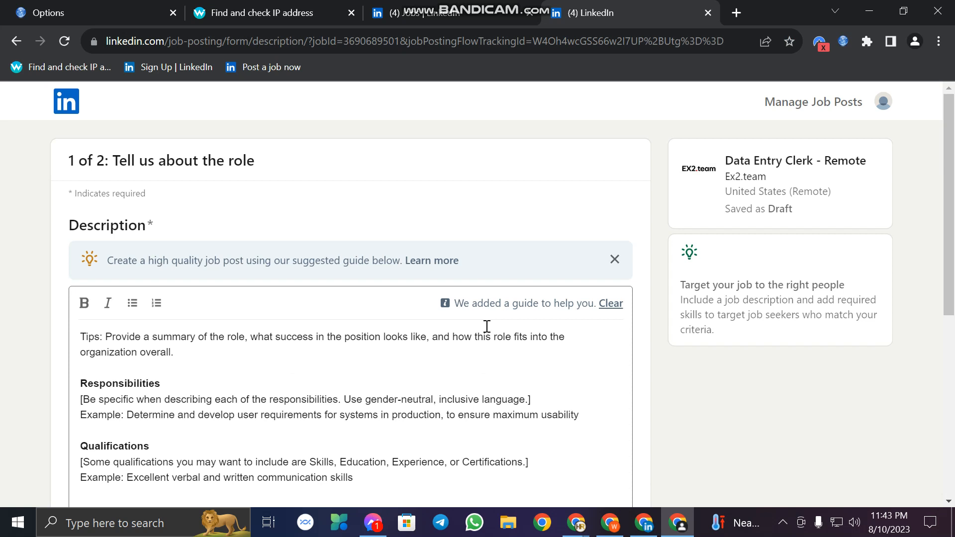
Step: Delete all the suggested guide text from the job description and dismiss the guide tip above the editor
{"action": "scroll", "coordinate": [488, 327], "scroll_direction": "down", "scroll_amount": 3}
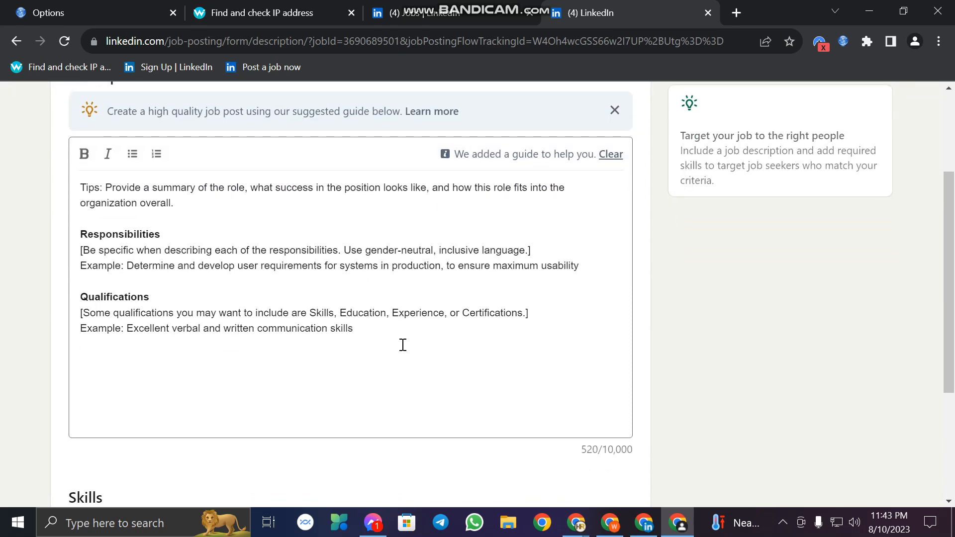
{"action": "left_click_drag", "start_coordinate": [401, 345], "coordinate": [56, 185]}
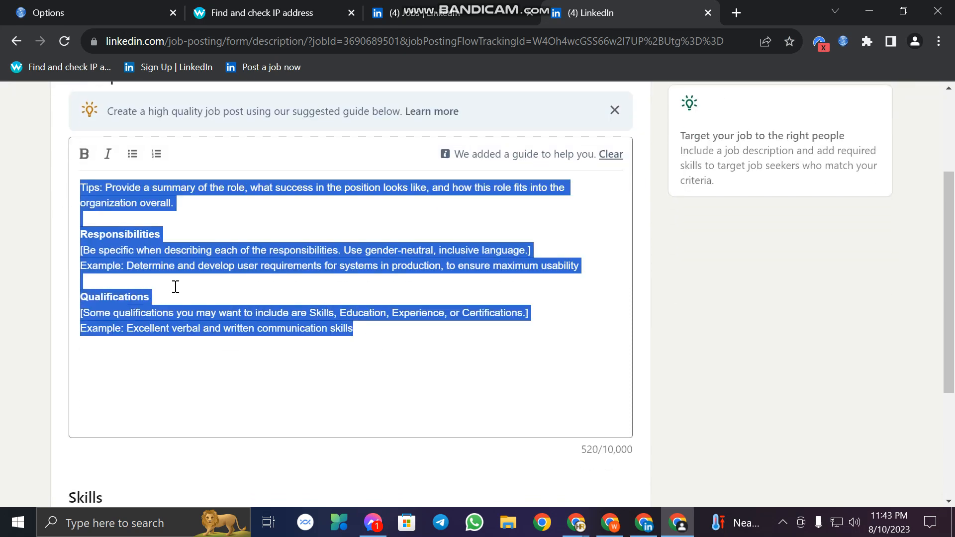
{"action": "key", "text": "BackSpace"}
{"action": "scroll", "coordinate": [328, 341], "scroll_direction": "up", "scroll_amount": 2}
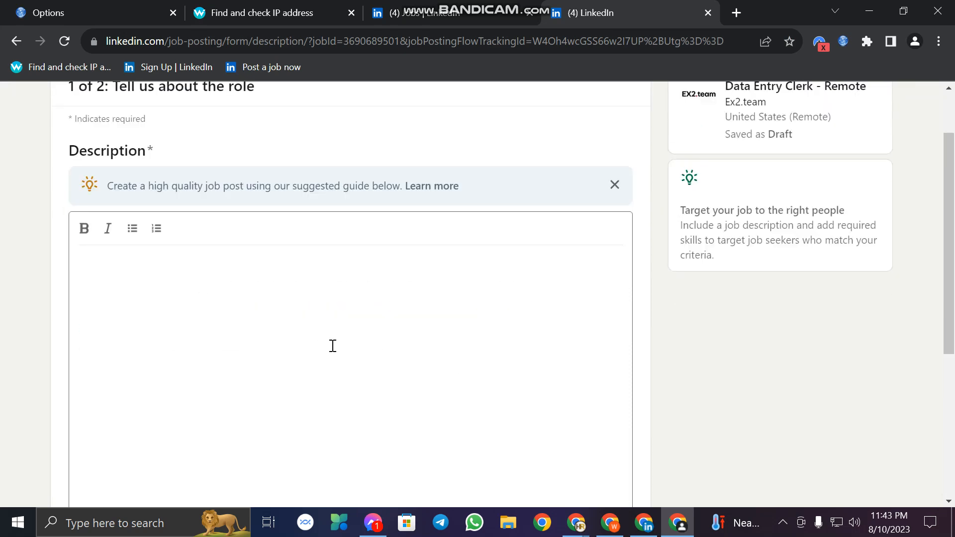
{"action": "scroll", "coordinate": [334, 346], "scroll_direction": "down", "scroll_amount": 2}
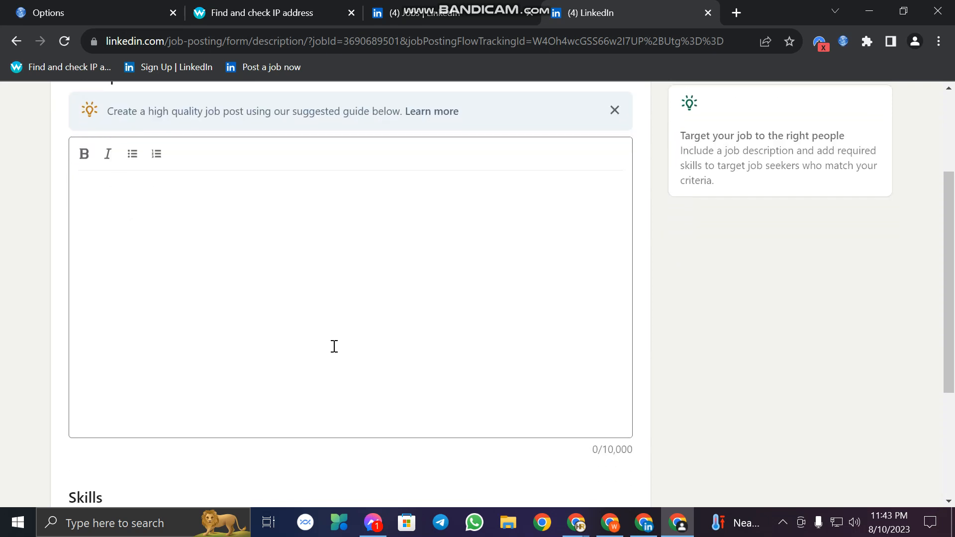
{"action": "scroll", "coordinate": [334, 347], "scroll_direction": "up", "scroll_amount": 2}
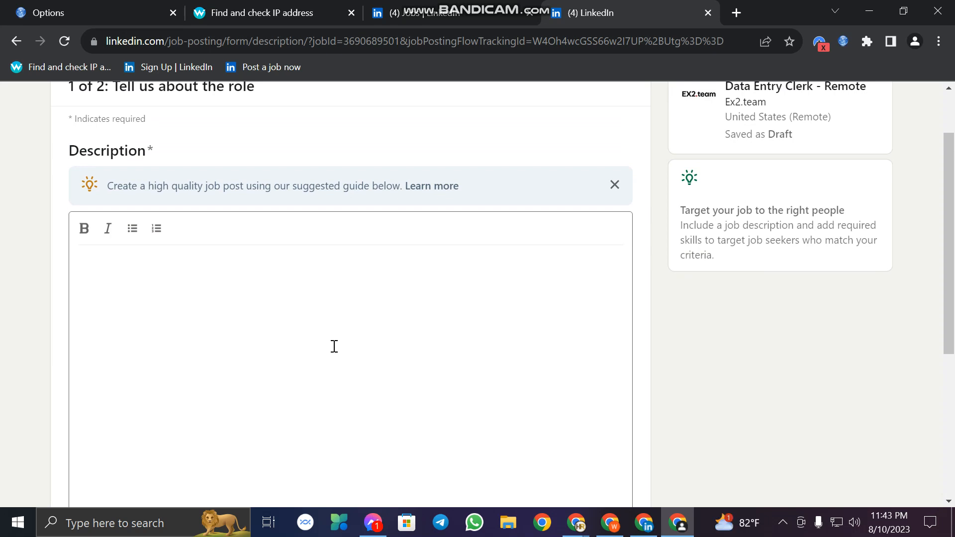
{"action": "scroll", "coordinate": [335, 346], "scroll_direction": "up", "scroll_amount": 2}
{"action": "left_click", "coordinate": [615, 259]}
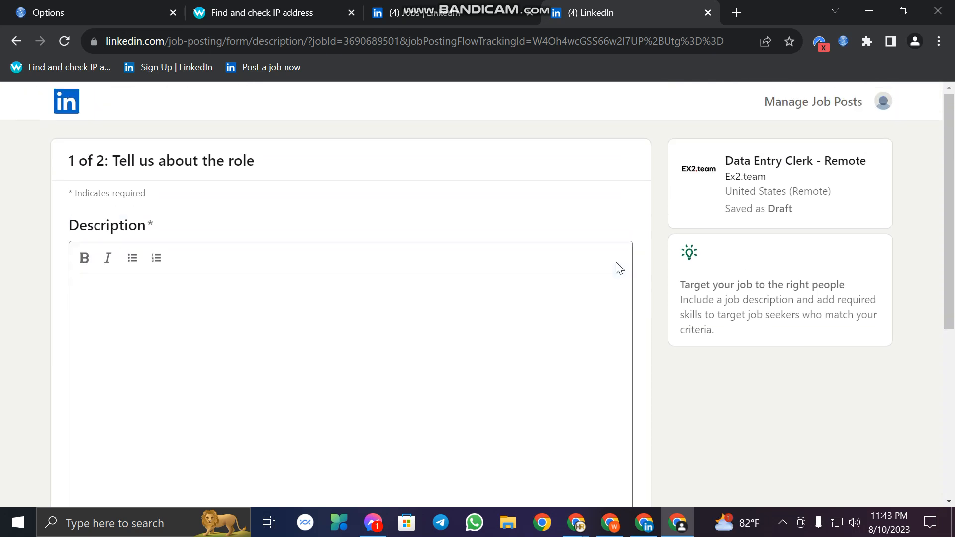
{"action": "scroll", "coordinate": [305, 345], "scroll_direction": "down", "scroll_amount": 2}
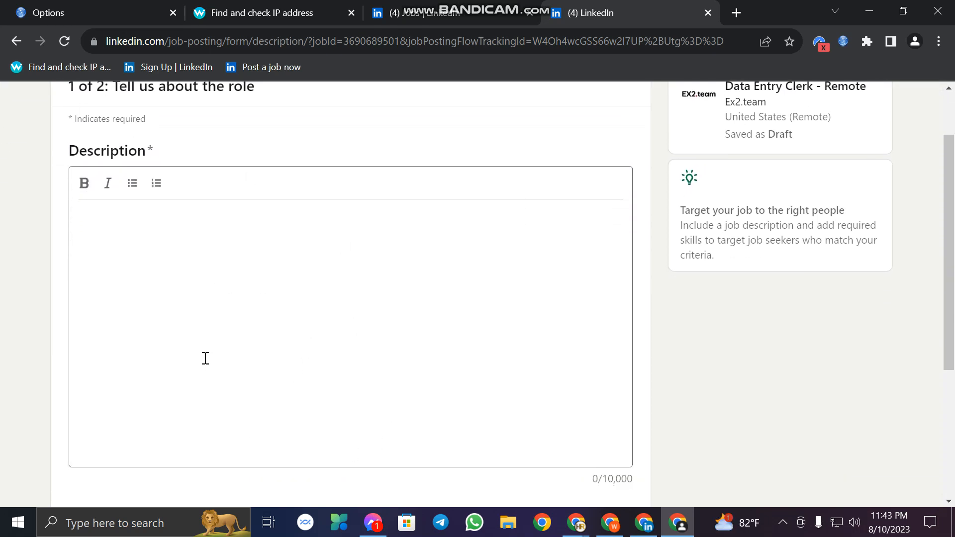
{"action": "scroll", "coordinate": [348, 354], "scroll_direction": "up", "scroll_amount": 2}
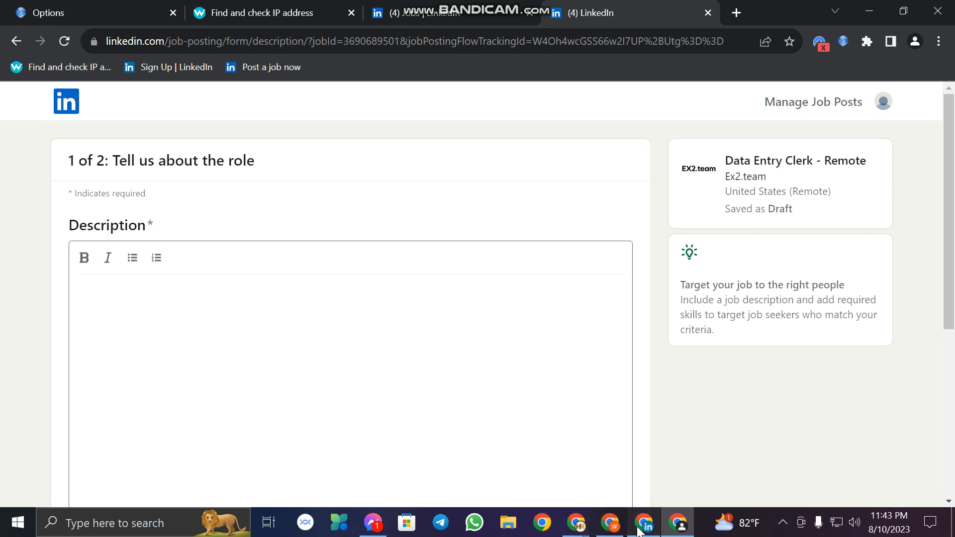
Step: Switch to the Glassdoor data entry clerk results and open EX2 Outcoding's Junior Data Entry Specialist (4 month contract) listing
{"action": "left_click", "coordinate": [642, 529]}
{"action": "left_click", "coordinate": [468, 11]}
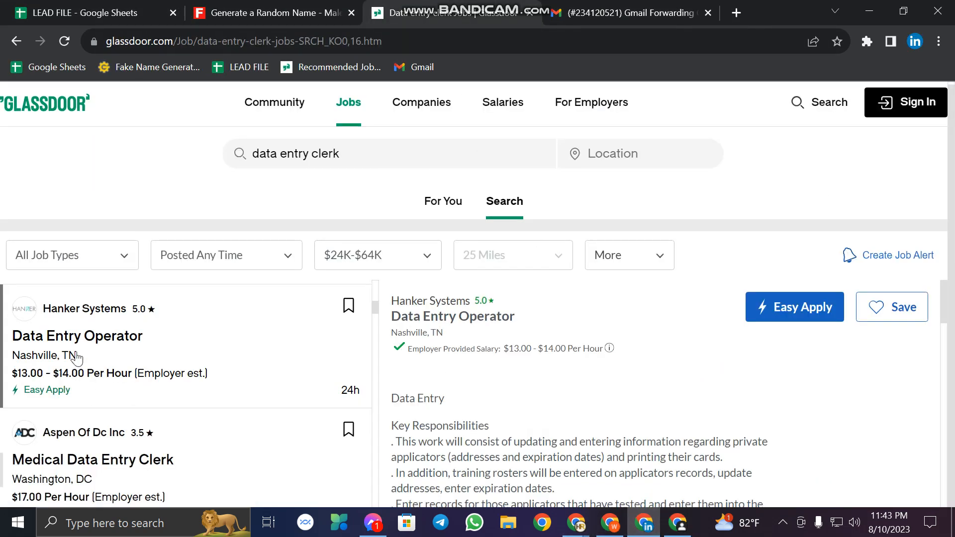
{"action": "scroll", "coordinate": [505, 388], "scroll_direction": "down", "scroll_amount": 2}
{"action": "scroll", "coordinate": [224, 375], "scroll_direction": "down", "scroll_amount": 2}
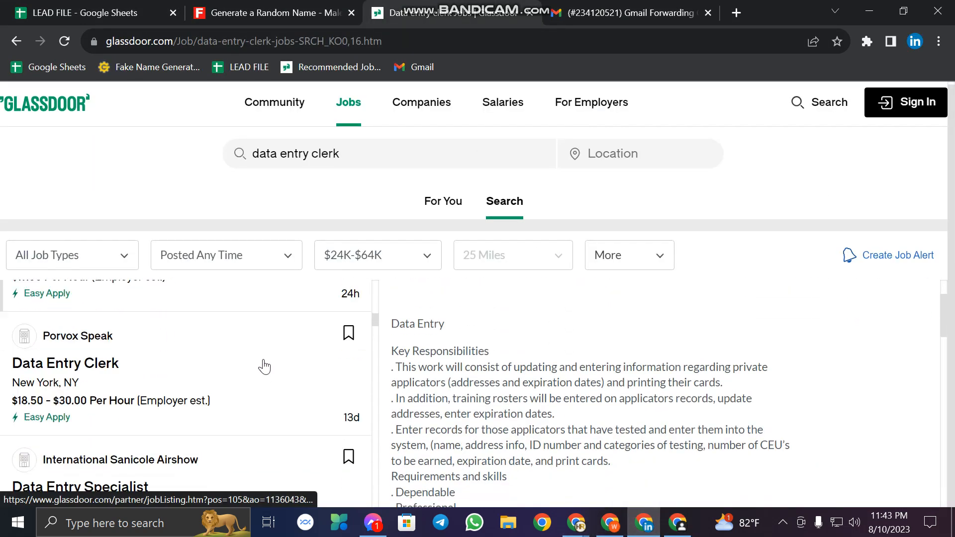
{"action": "scroll", "coordinate": [263, 368], "scroll_direction": "down", "scroll_amount": 5}
{"action": "scroll", "coordinate": [183, 373], "scroll_direction": "up", "scroll_amount": 2}
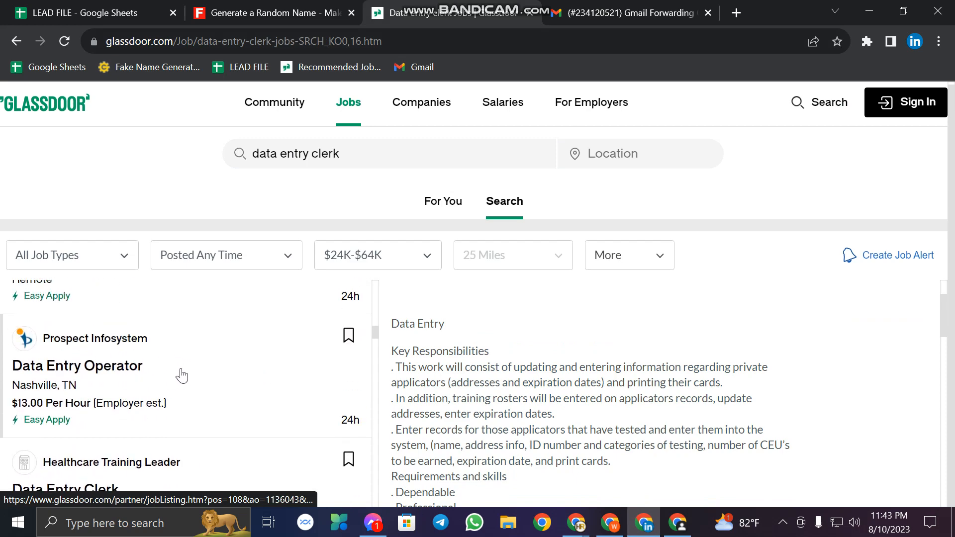
{"action": "scroll", "coordinate": [182, 377], "scroll_direction": "down", "scroll_amount": 8}
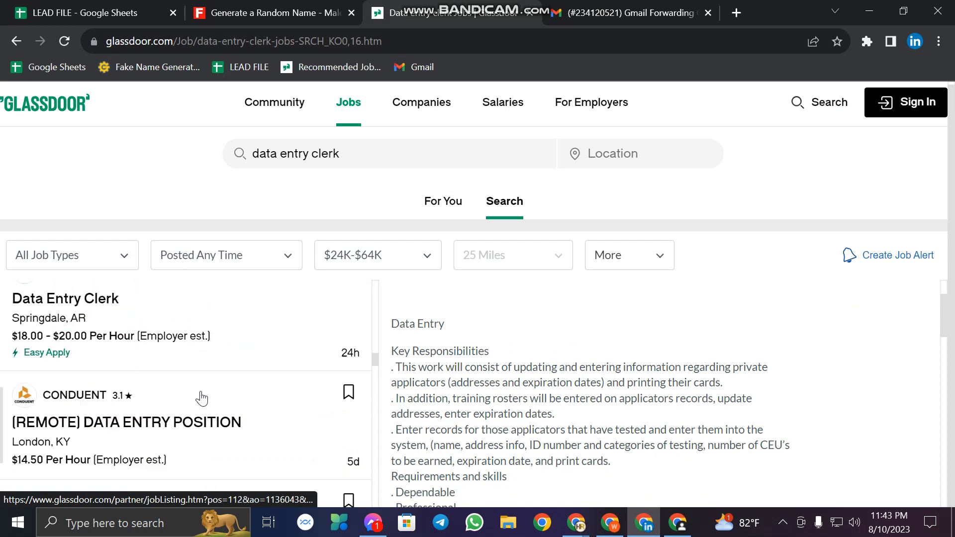
{"action": "scroll", "coordinate": [199, 395], "scroll_direction": "up", "scroll_amount": 15}
{"action": "scroll", "coordinate": [182, 400], "scroll_direction": "down", "scroll_amount": 3}
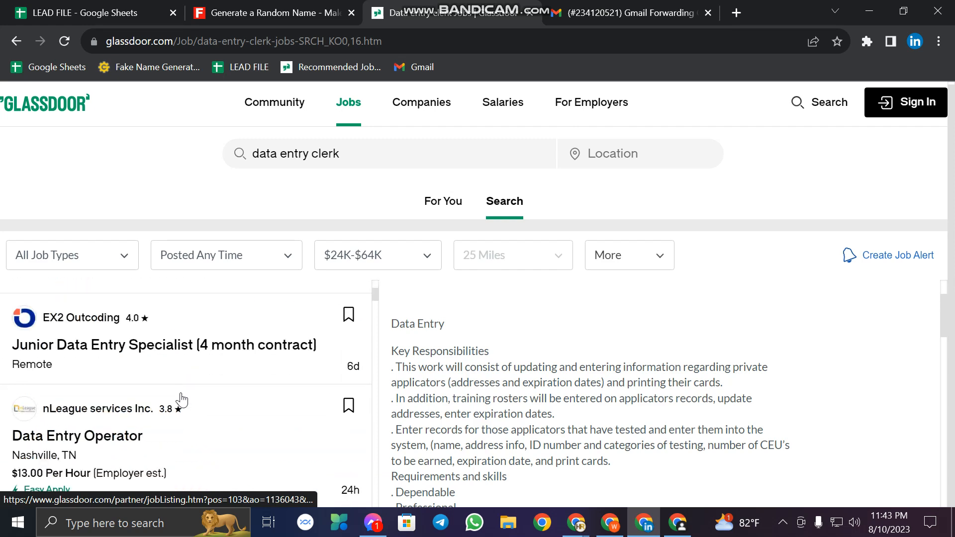
{"action": "left_click", "coordinate": [87, 327]}
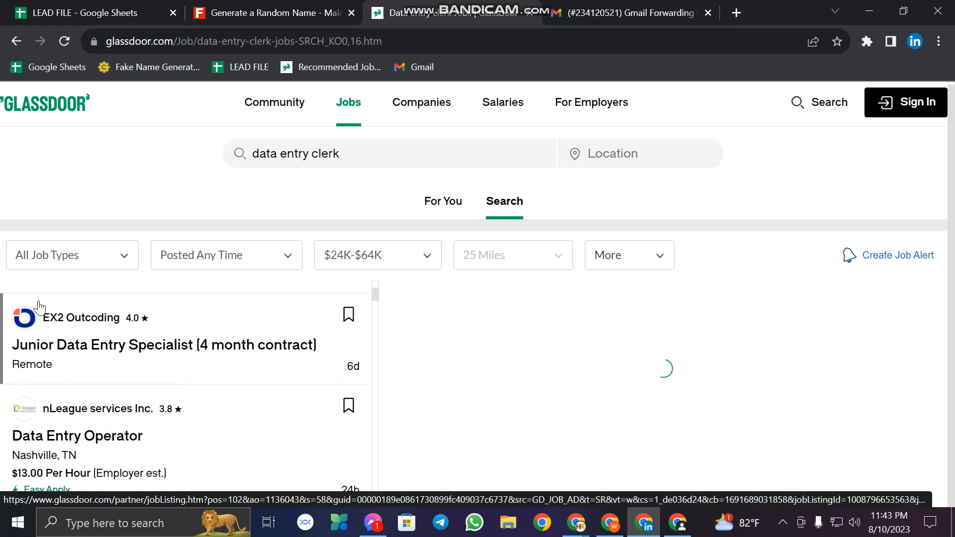
Step: Expand the EX2 Outcoding listing's full description and review its duties, requirements and About us section
{"action": "scroll", "coordinate": [580, 354], "scroll_direction": "down", "scroll_amount": 1}
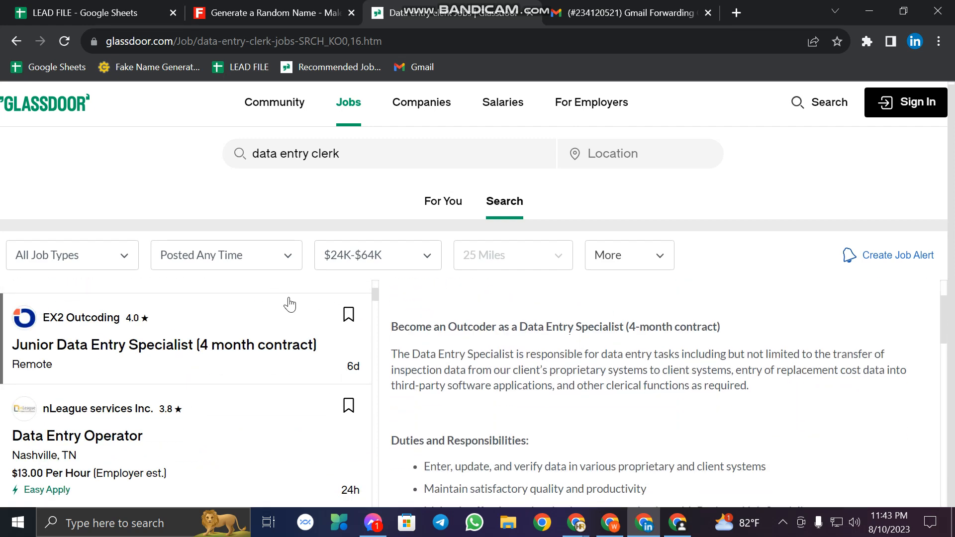
{"action": "scroll", "coordinate": [561, 352], "scroll_direction": "down", "scroll_amount": 3}
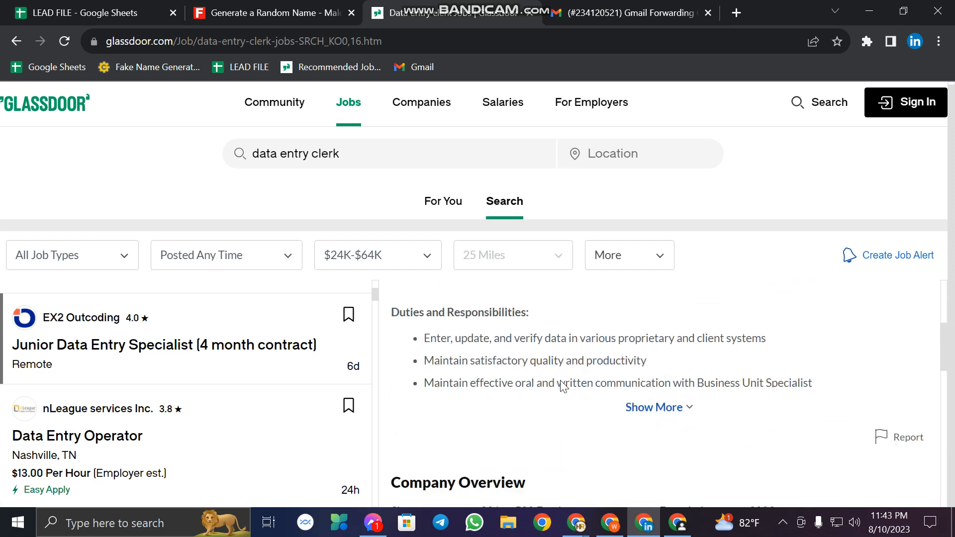
{"action": "left_click", "coordinate": [658, 390]}
{"action": "scroll", "coordinate": [568, 404], "scroll_direction": "down", "scroll_amount": 2}
{"action": "scroll", "coordinate": [567, 403], "scroll_direction": "down", "scroll_amount": 2}
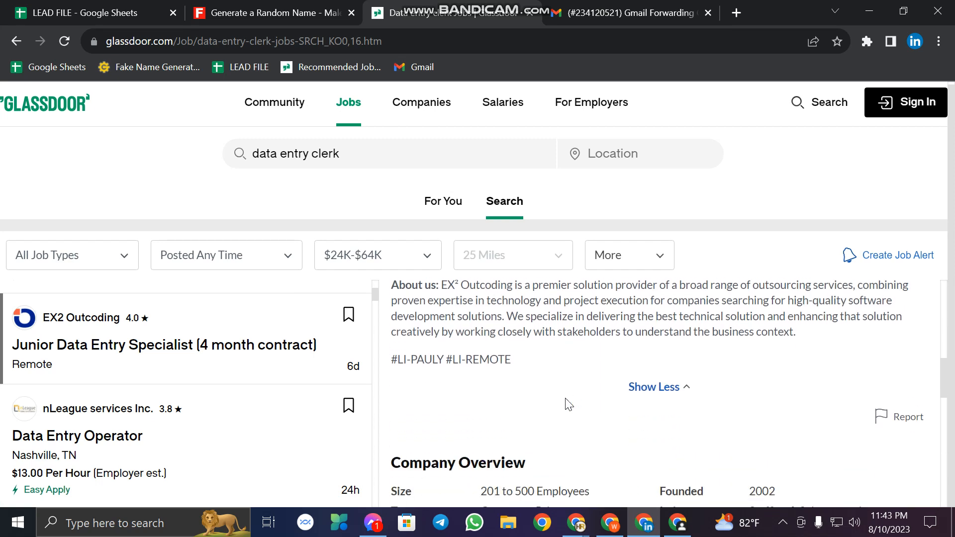
{"action": "scroll", "coordinate": [567, 398], "scroll_direction": "up", "scroll_amount": 6}
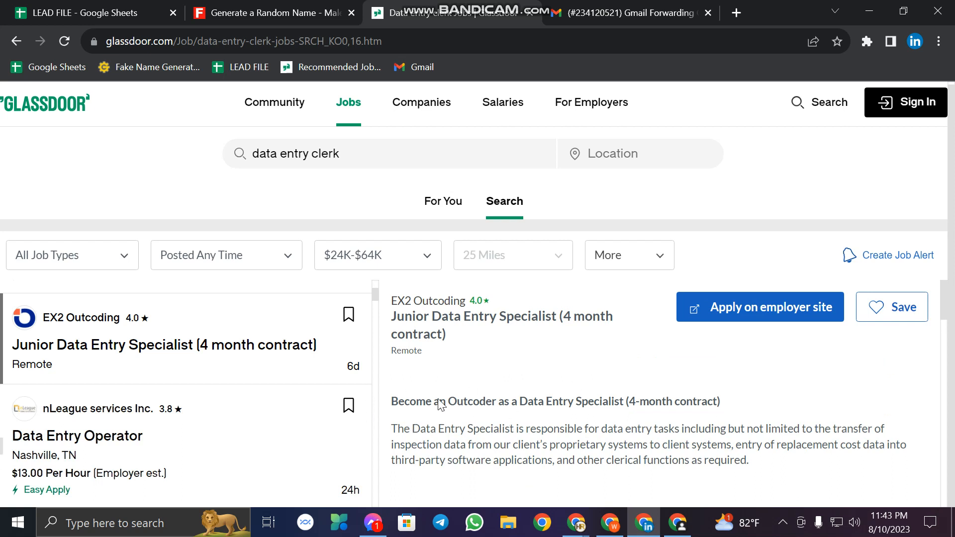
{"action": "scroll", "coordinate": [441, 404], "scroll_direction": "down", "scroll_amount": 2}
{"action": "scroll", "coordinate": [498, 394], "scroll_direction": "down", "scroll_amount": 2}
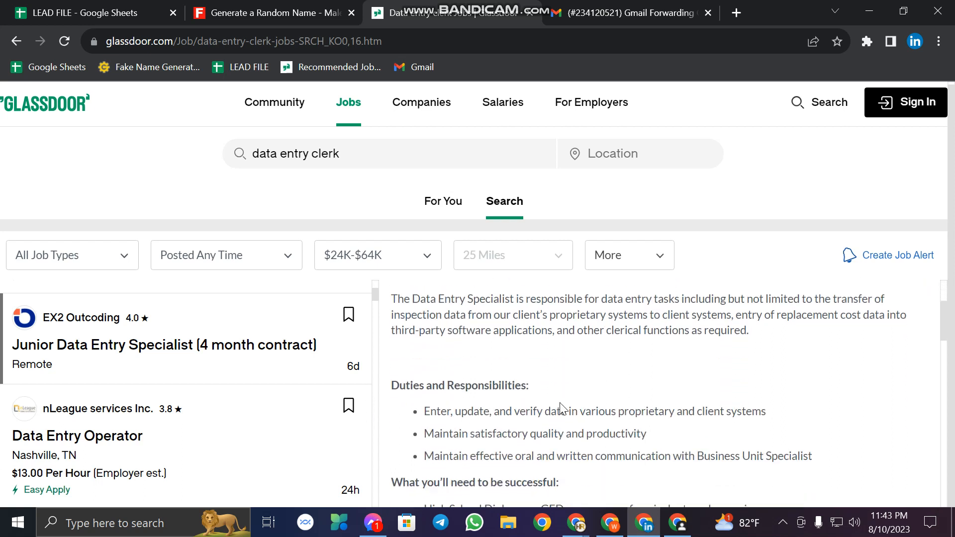
{"action": "scroll", "coordinate": [557, 403], "scroll_direction": "up", "scroll_amount": 2}
{"action": "scroll", "coordinate": [503, 423], "scroll_direction": "down", "scroll_amount": 2}
{"action": "scroll", "coordinate": [537, 428], "scroll_direction": "down", "scroll_amount": 3}
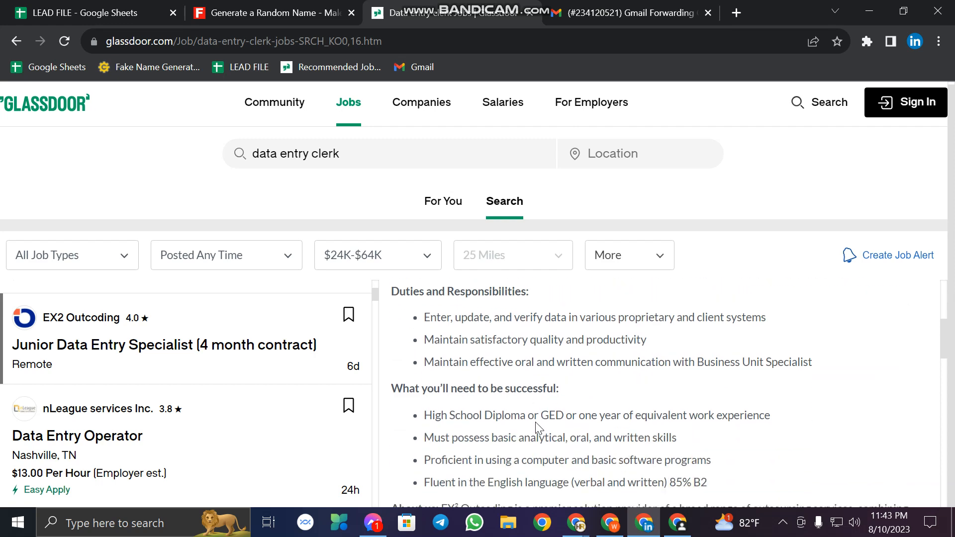
{"action": "scroll", "coordinate": [537, 428], "scroll_direction": "up", "scroll_amount": 4}
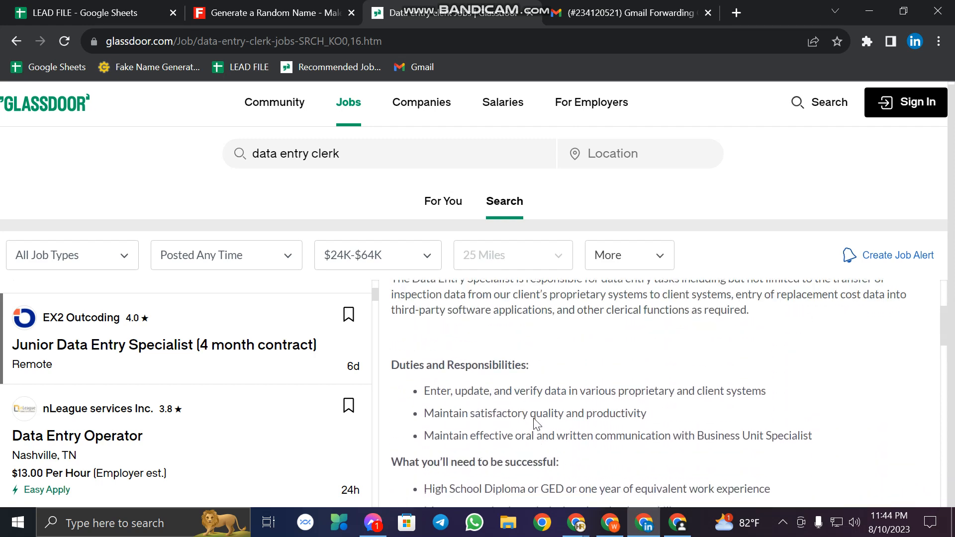
{"action": "scroll", "coordinate": [538, 425], "scroll_direction": "down", "scroll_amount": 3}
{"action": "scroll", "coordinate": [536, 425], "scroll_direction": "down", "scroll_amount": 3}
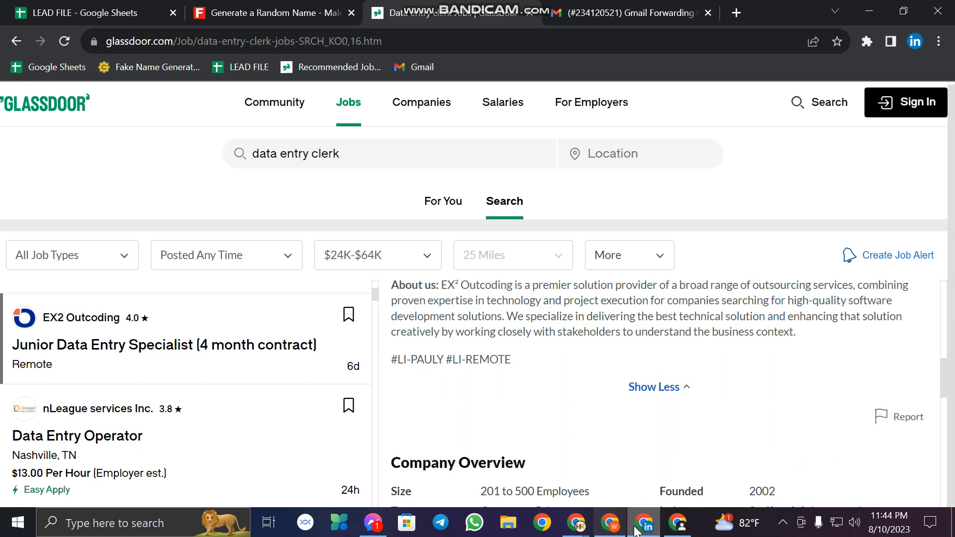
Step: Copy the job description in F3:F10 of the LEAD FILE spreadsheet's METING sheet into the LinkedIn job post's Description field
{"action": "left_click", "coordinate": [75, 13]}
{"action": "left_click", "coordinate": [547, 318]}
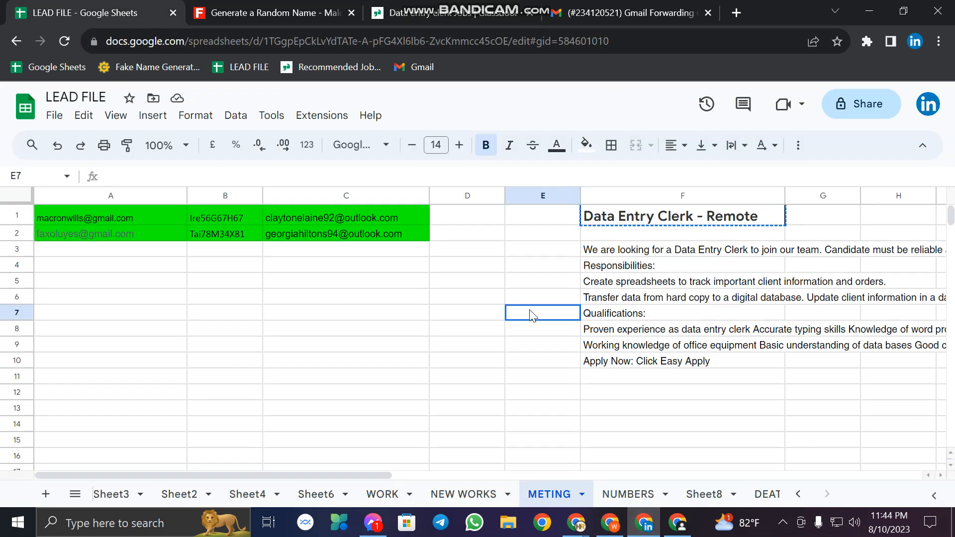
{"action": "left_click_drag", "start_coordinate": [609, 249], "coordinate": [649, 361]}
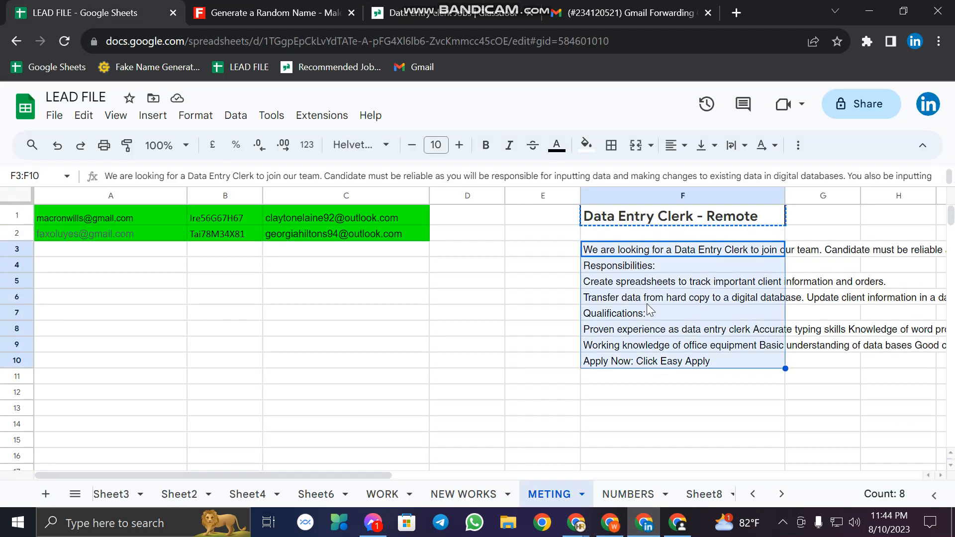
{"action": "key", "text": "ctrl+c"}
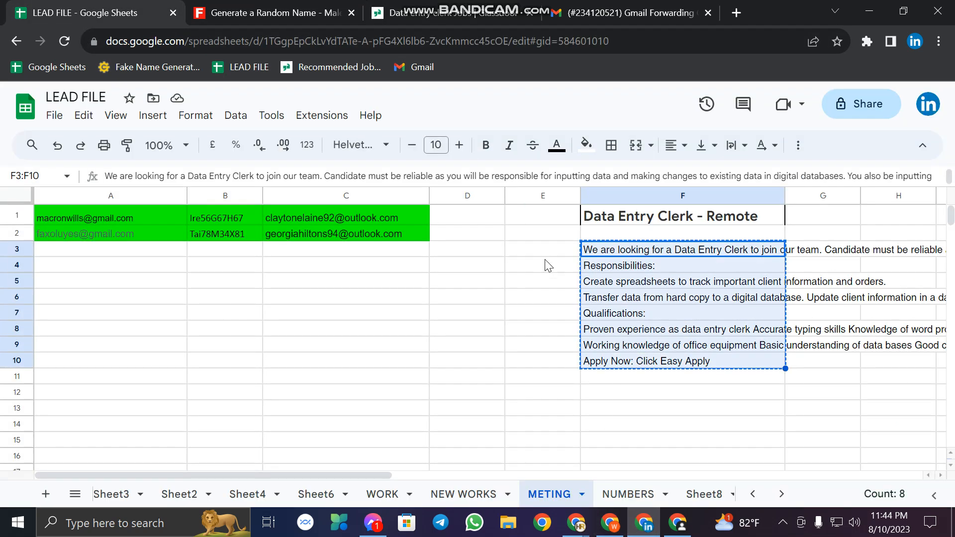
{"action": "left_click", "coordinate": [677, 523]}
{"action": "left_click", "coordinate": [267, 311]}
{"action": "key", "text": "ctrl+v"}
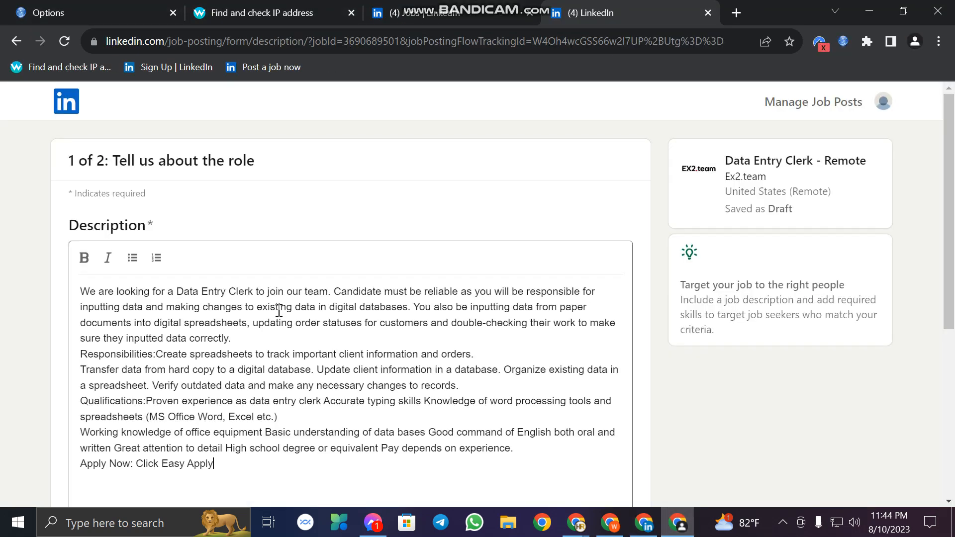
Step: Put the "Responsibilities:" heading on its own line in bold, with a blank line above it
{"action": "left_click", "coordinate": [156, 354]}
{"action": "key", "text": "Return"}
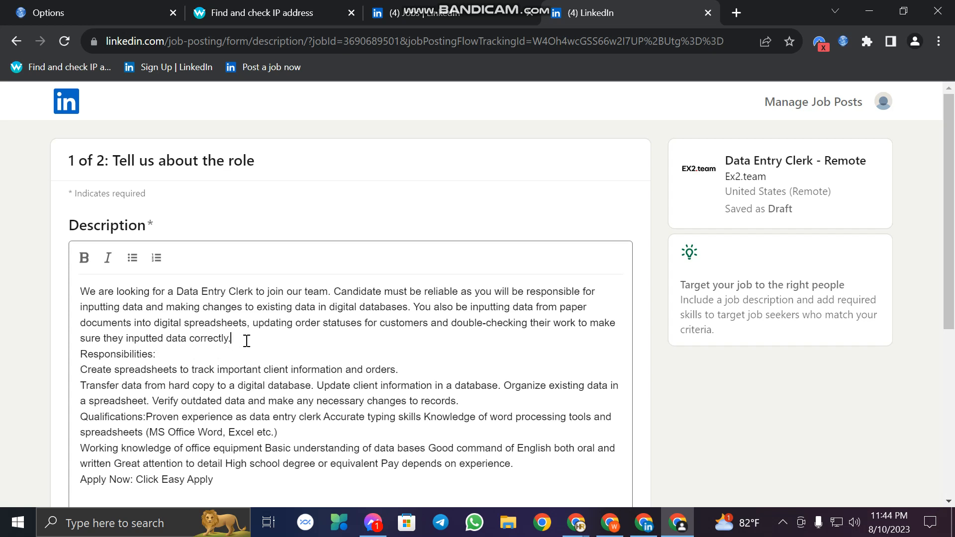
{"action": "key", "text": "Return"}
{"action": "left_click_drag", "start_coordinate": [174, 370], "coordinate": [75, 369]}
{"action": "left_click", "coordinate": [84, 257]}
{"action": "left_click", "coordinate": [238, 354]}
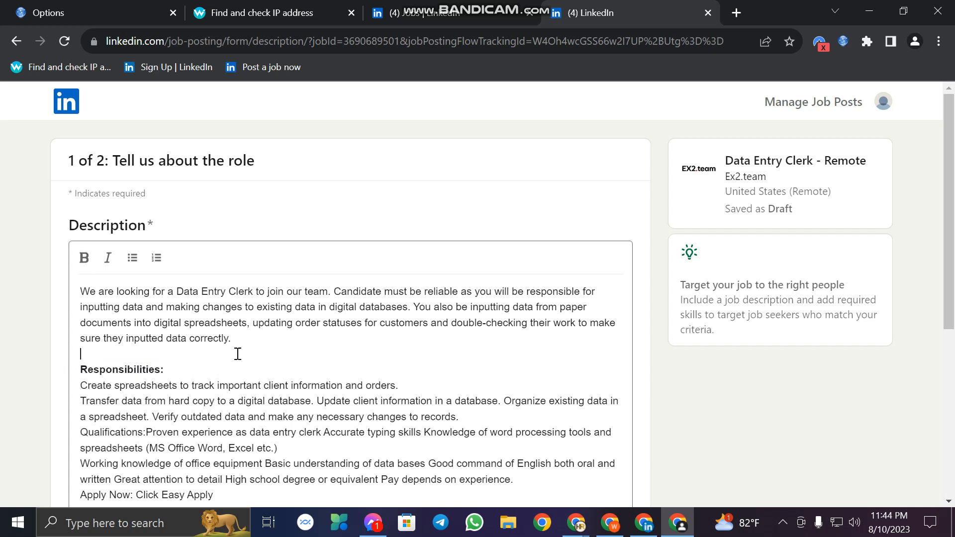
Step: Make the "Qualifications:" heading bold and put it on its own line, with a blank line above it
{"action": "scroll", "coordinate": [158, 384], "scroll_direction": "down", "scroll_amount": 1}
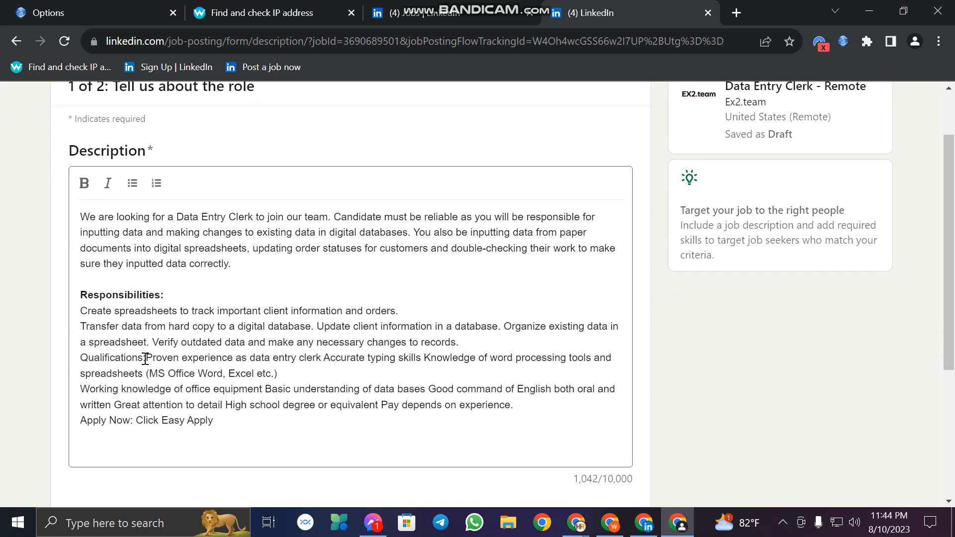
{"action": "left_click_drag", "start_coordinate": [147, 358], "coordinate": [67, 362]}
{"action": "left_click", "coordinate": [84, 183]}
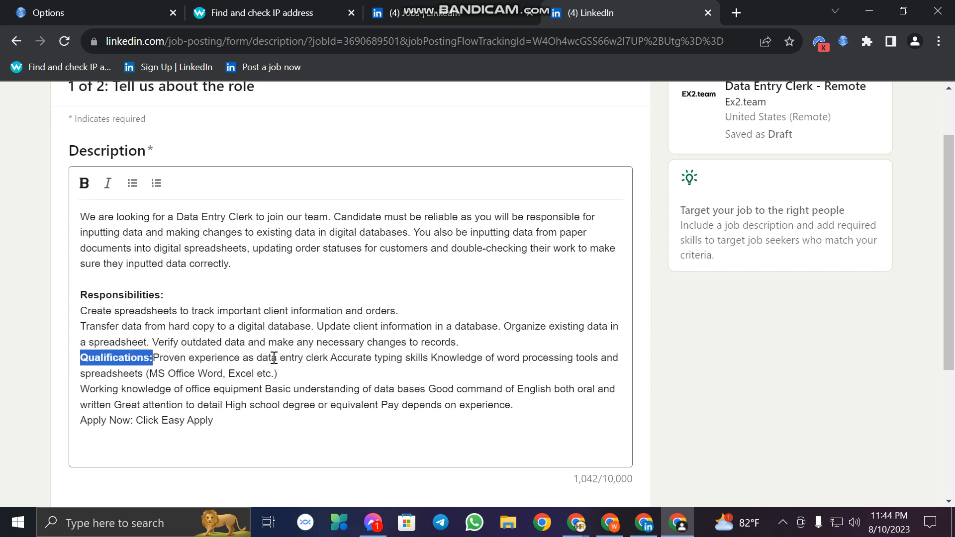
{"action": "left_click", "coordinate": [481, 342]}
{"action": "key", "text": "Return"}
{"action": "left_click", "coordinate": [153, 374]}
{"action": "key", "text": "Return"}
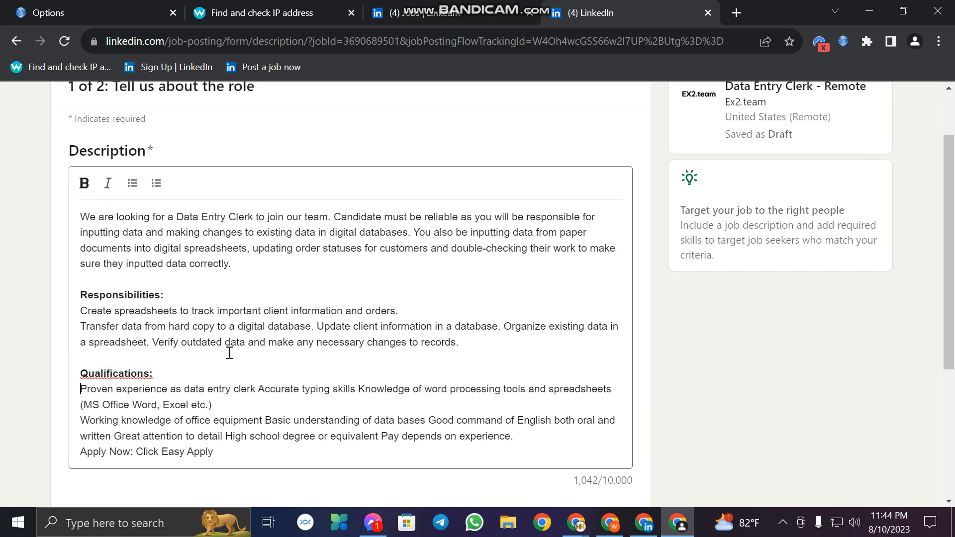
{"action": "left_click", "coordinate": [230, 352]}
{"action": "left_click", "coordinate": [147, 373]}
Step: Make the closing "Apply Now: Click Easy Apply" line bold and submit the role description to proceed to the applicant settings
{"action": "left_click_drag", "start_coordinate": [233, 455], "coordinate": [68, 454]}
{"action": "left_click", "coordinate": [84, 183]}
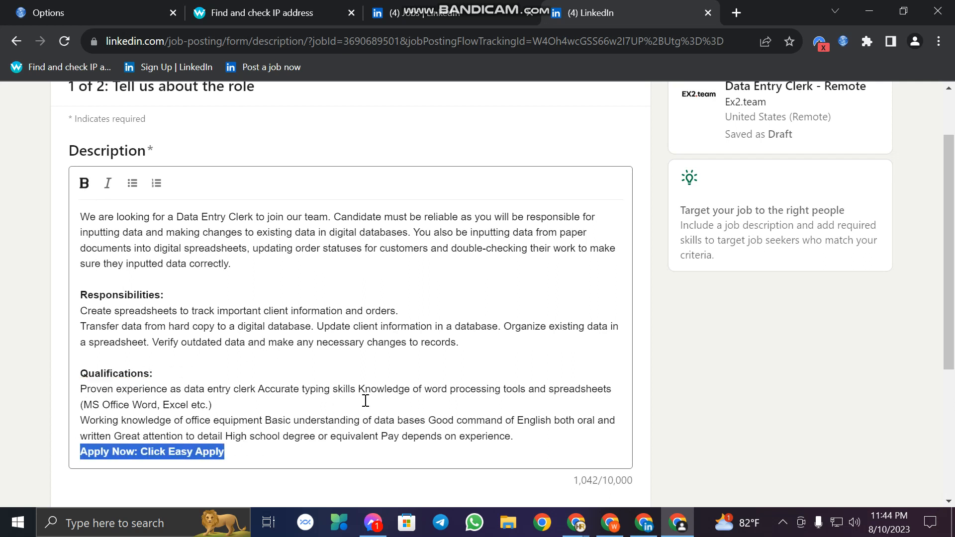
{"action": "left_click", "coordinate": [480, 364]}
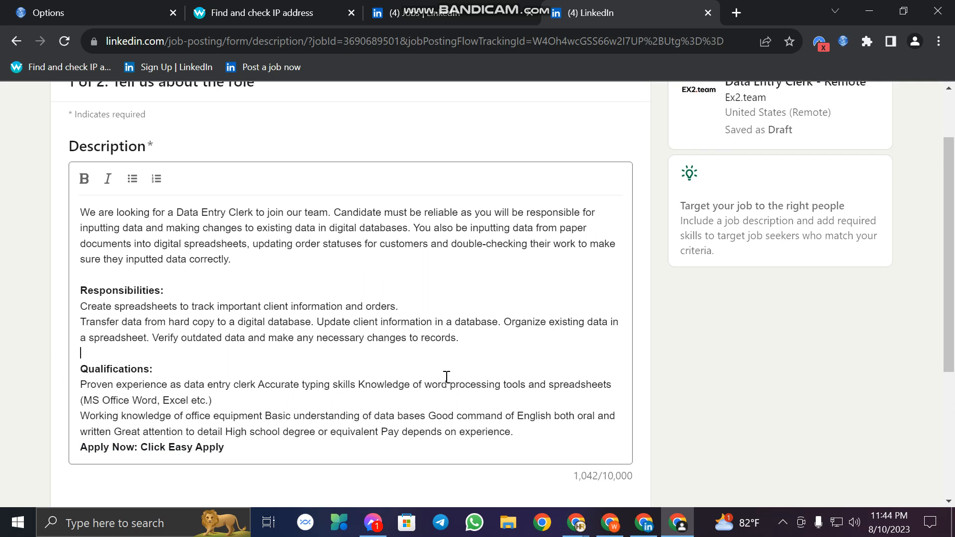
{"action": "scroll", "coordinate": [447, 378], "scroll_direction": "down", "scroll_amount": 3}
{"action": "scroll", "coordinate": [447, 383], "scroll_direction": "down", "scroll_amount": 2}
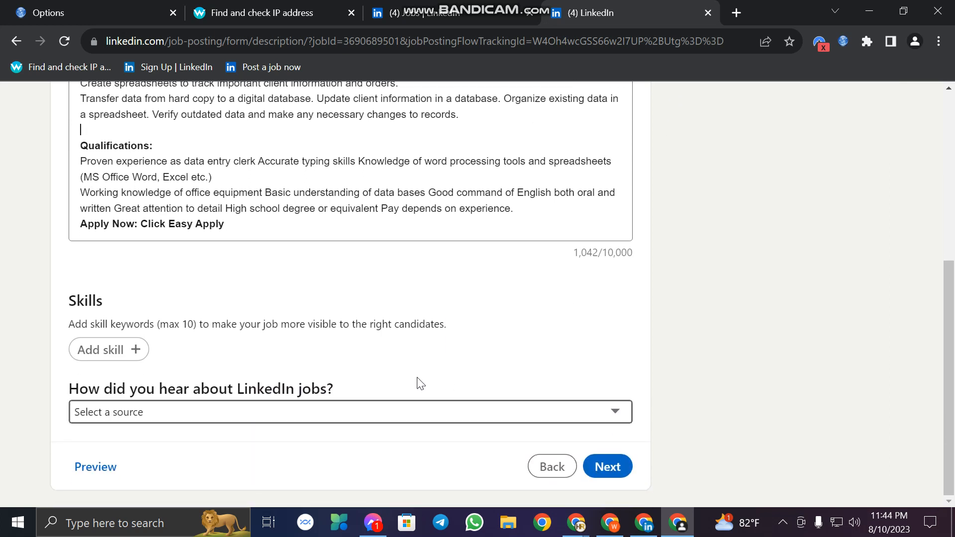
{"action": "left_click", "coordinate": [619, 470]}
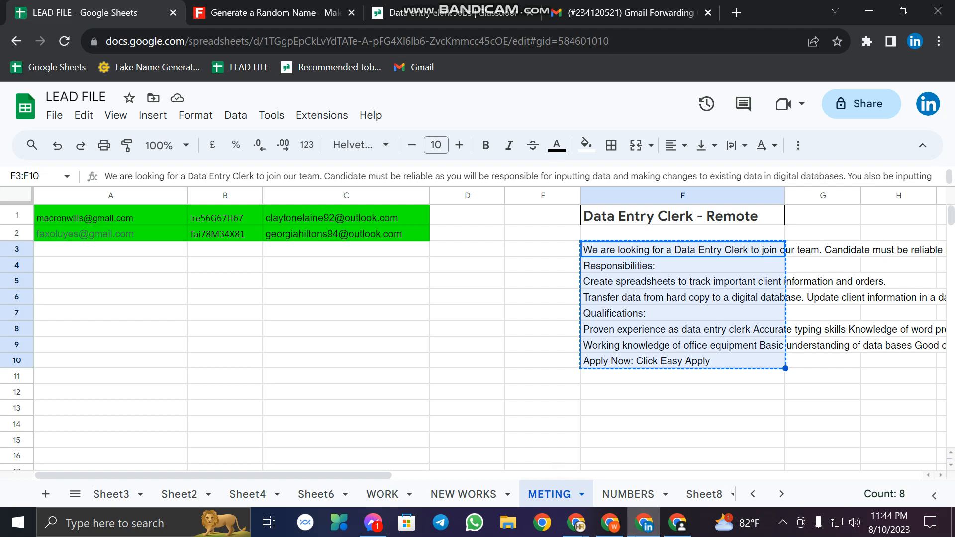
Step: Switch to Glassdoor and review the summary and duties in EX2 Outcoding's Junior Data Entry Specialist listing
{"action": "left_click", "coordinate": [451, 12]}
{"action": "scroll", "coordinate": [677, 396], "scroll_direction": "up", "scroll_amount": 5}
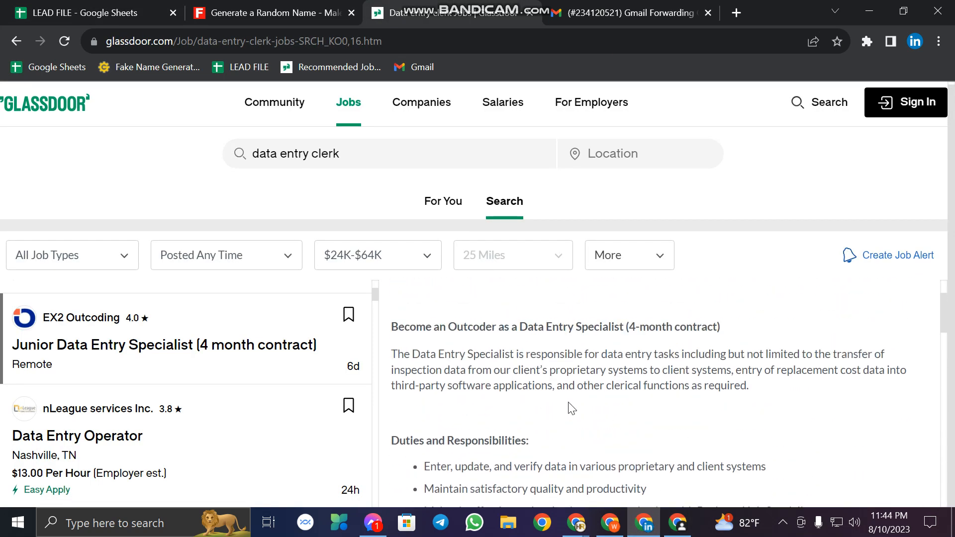
{"action": "scroll", "coordinate": [642, 438], "scroll_direction": "down", "scroll_amount": 1}
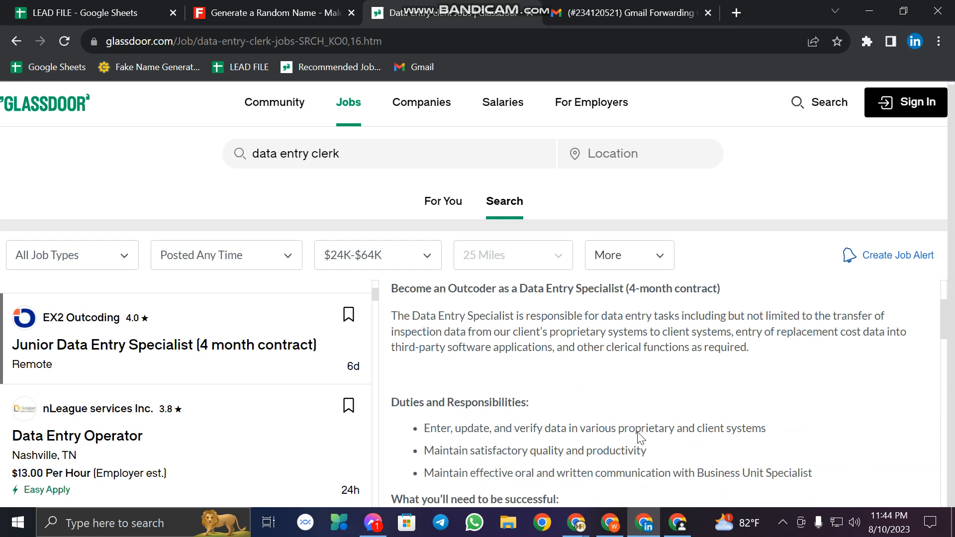
Step: Return to the LinkedIn job draft, keep the suggested applicant collection and screening questions, and post the job without promoting it
{"action": "left_click", "coordinate": [676, 523]}
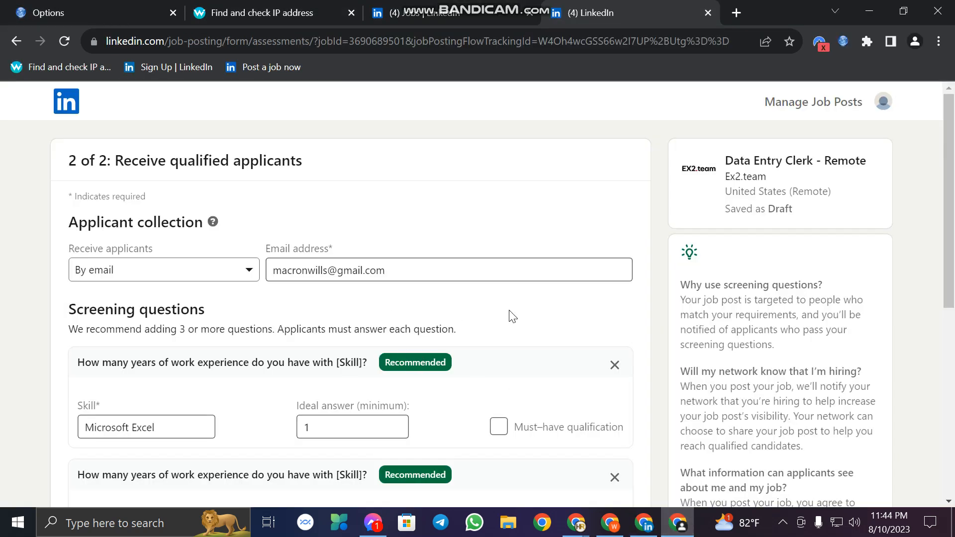
{"action": "scroll", "coordinate": [547, 339], "scroll_direction": "down", "scroll_amount": 4}
{"action": "scroll", "coordinate": [548, 342], "scroll_direction": "down", "scroll_amount": 3}
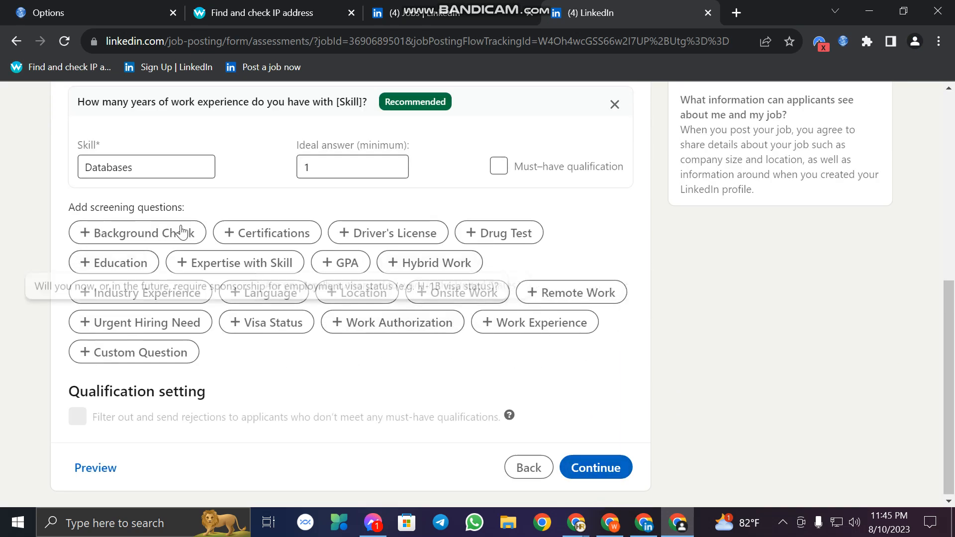
{"action": "left_click", "coordinate": [597, 468]}
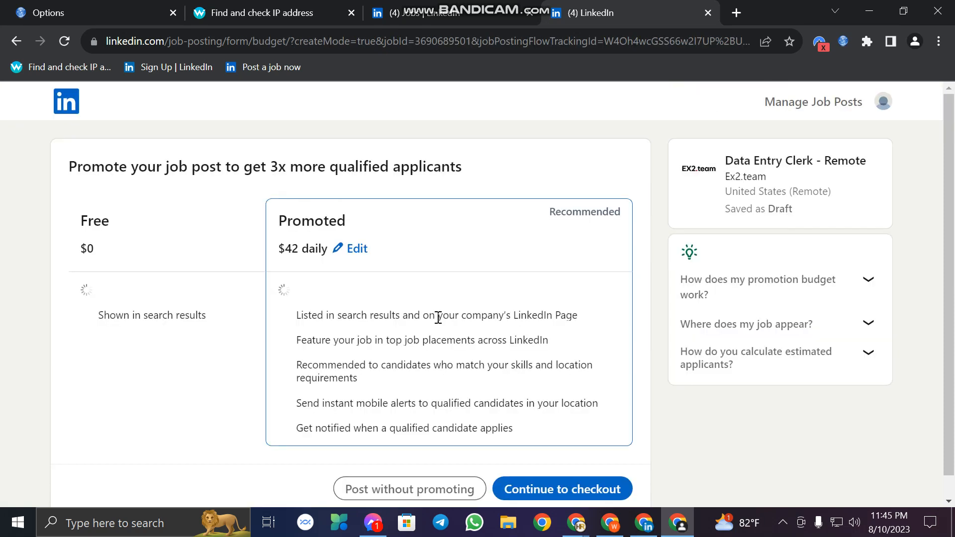
{"action": "scroll", "coordinate": [485, 290], "scroll_direction": "down", "scroll_amount": 1}
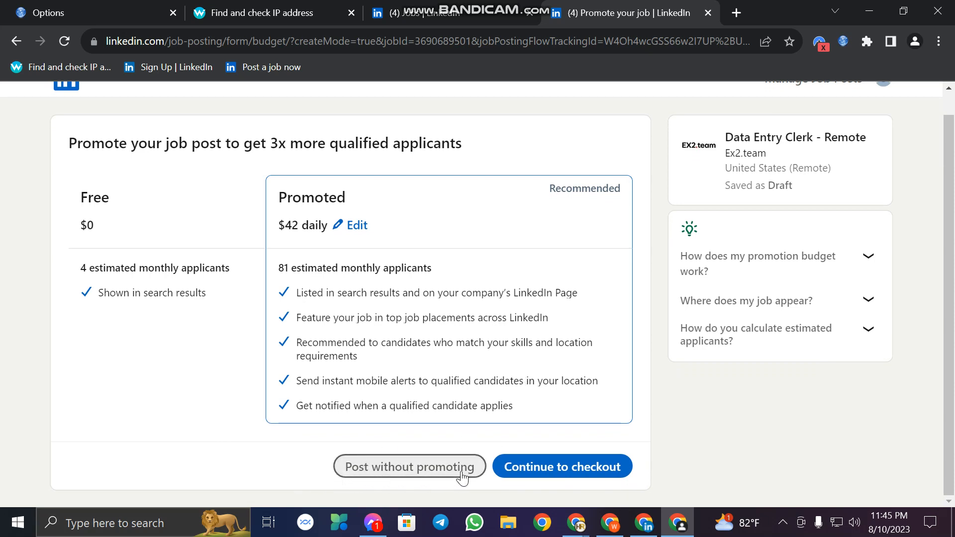
{"action": "left_click", "coordinate": [411, 473]}
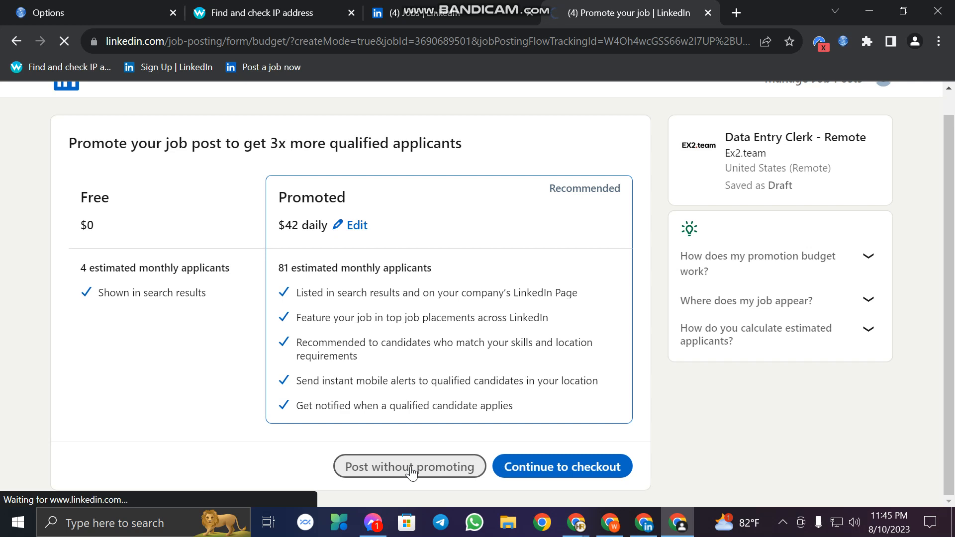